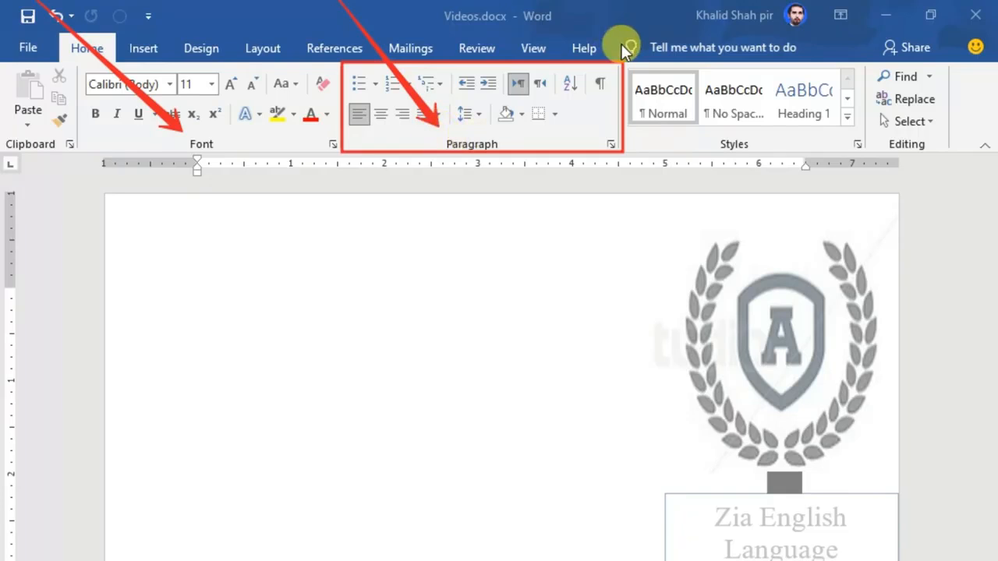
# Step: Fill the blank page with sample paragraphs using =rand(), then open the Bullets library
pyautogui.moveTo(649, 2); pyautogui.dragTo(717, 133)
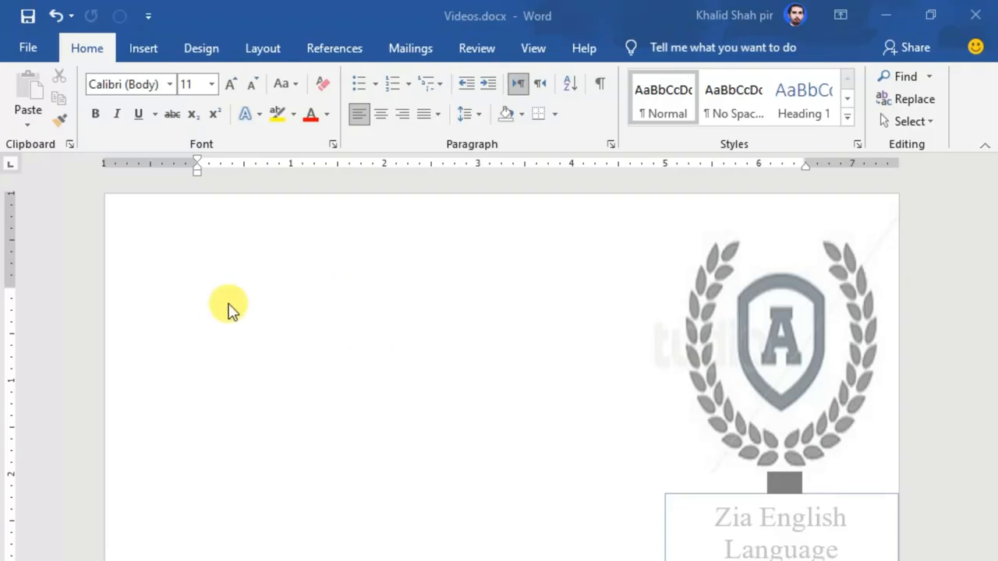
pyautogui.click(270, 288)
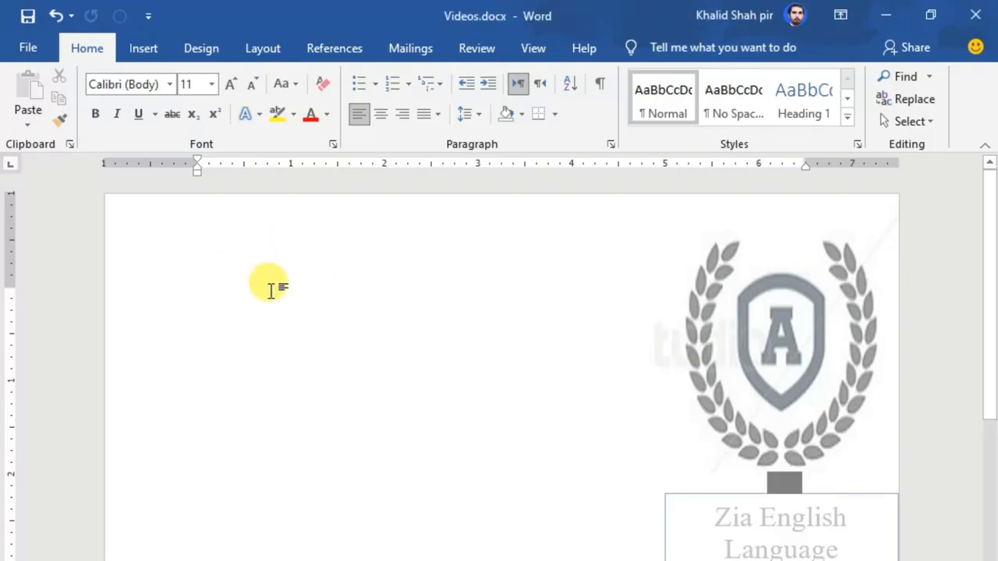
pyautogui.write('=r')
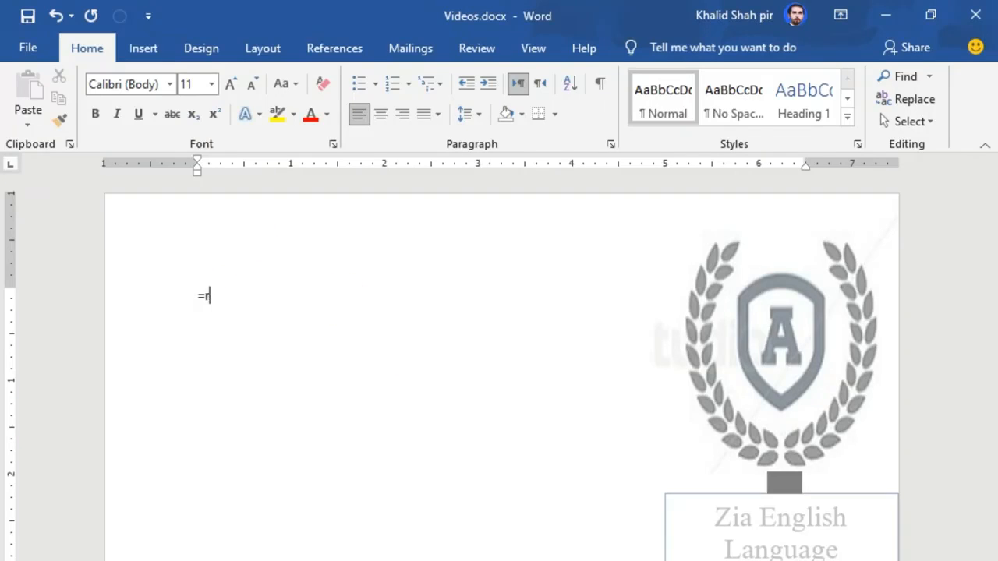
pyautogui.write('and')
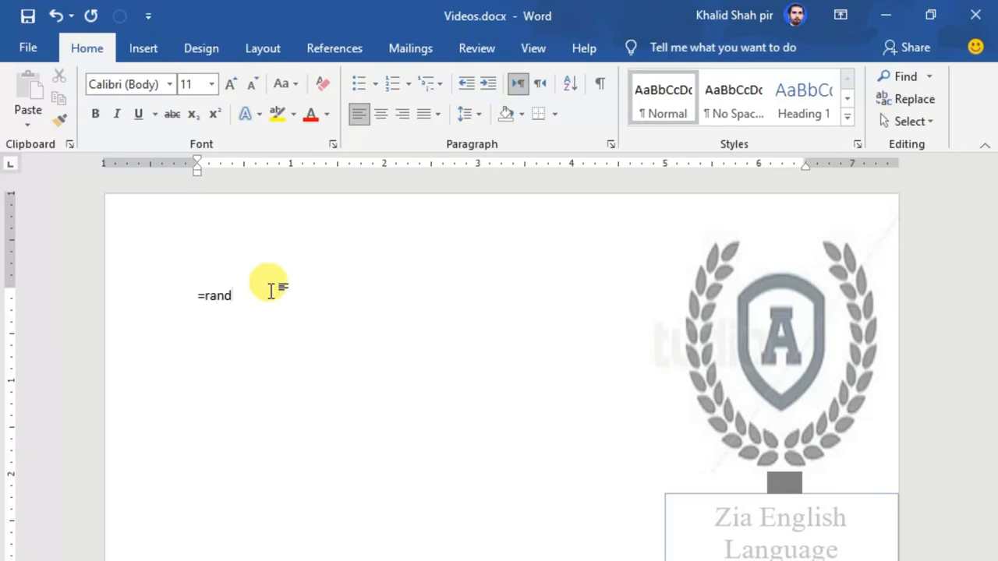
pyautogui.write('()')
pyautogui.press('Return')
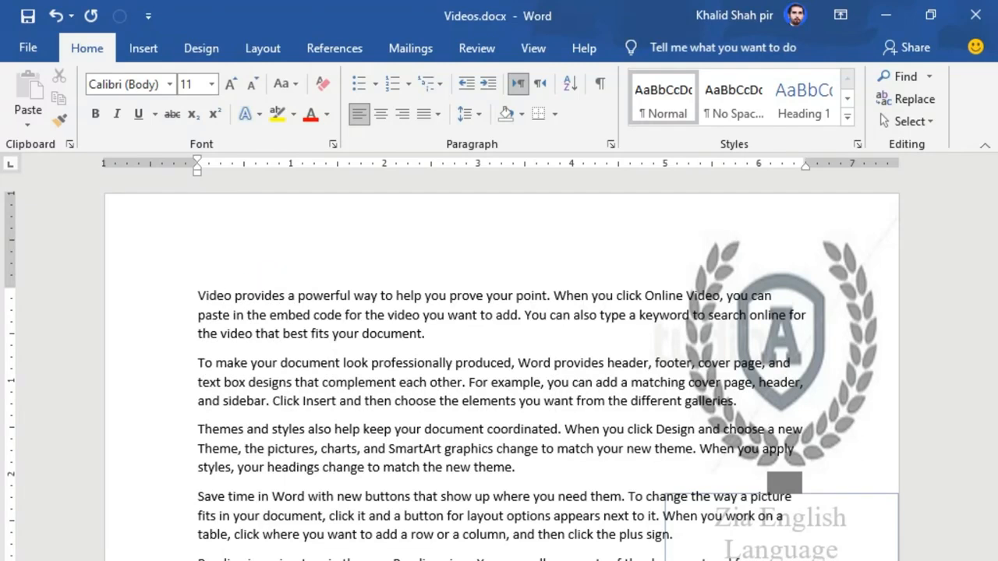
pyautogui.click(267, 285)
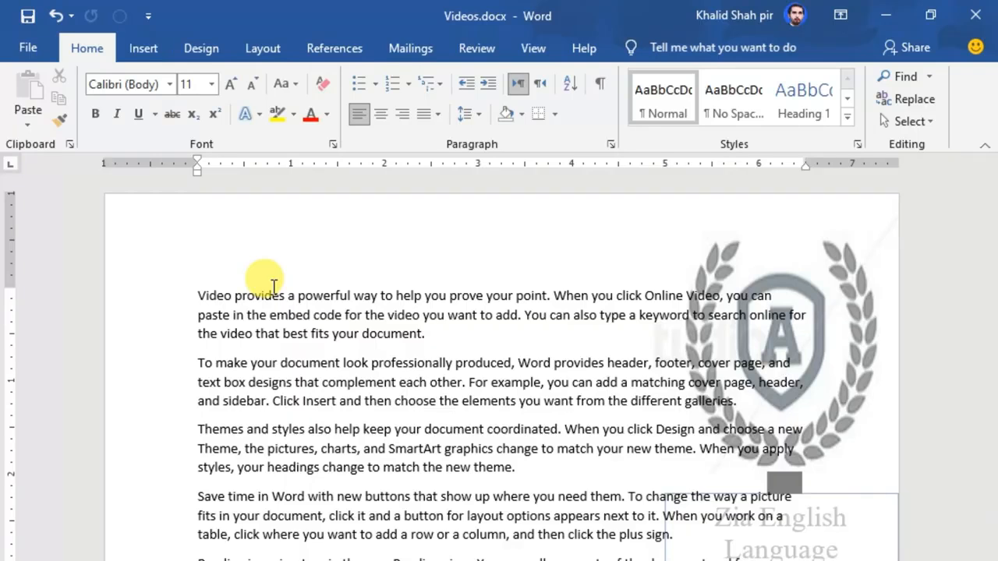
pyautogui.click(375, 84)
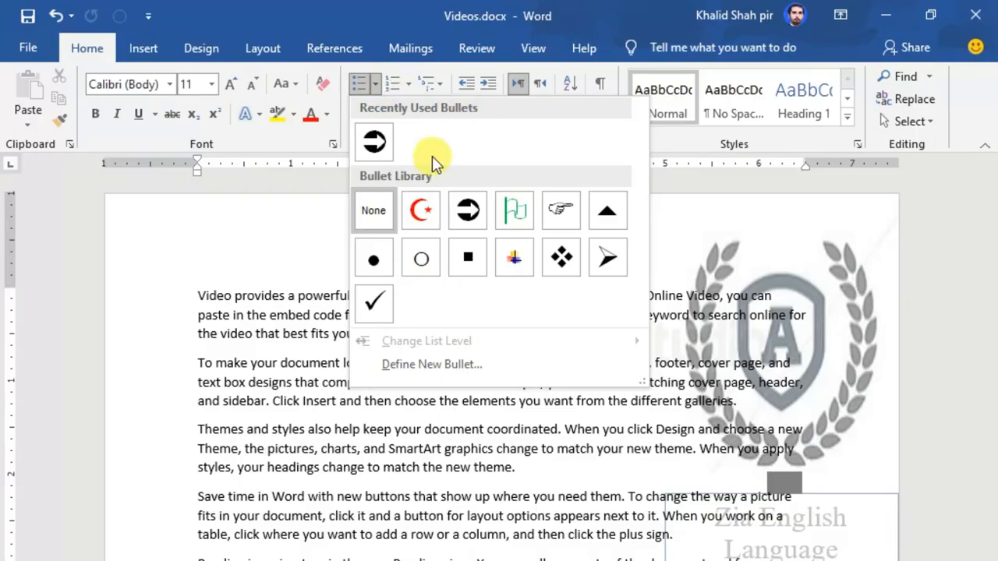
# Step: Select all the sample paragraphs and apply the arrow bullet from the Bullet Library
pyautogui.click(257, 329)
pyautogui.moveTo(193, 295); pyautogui.dragTo(779, 557)
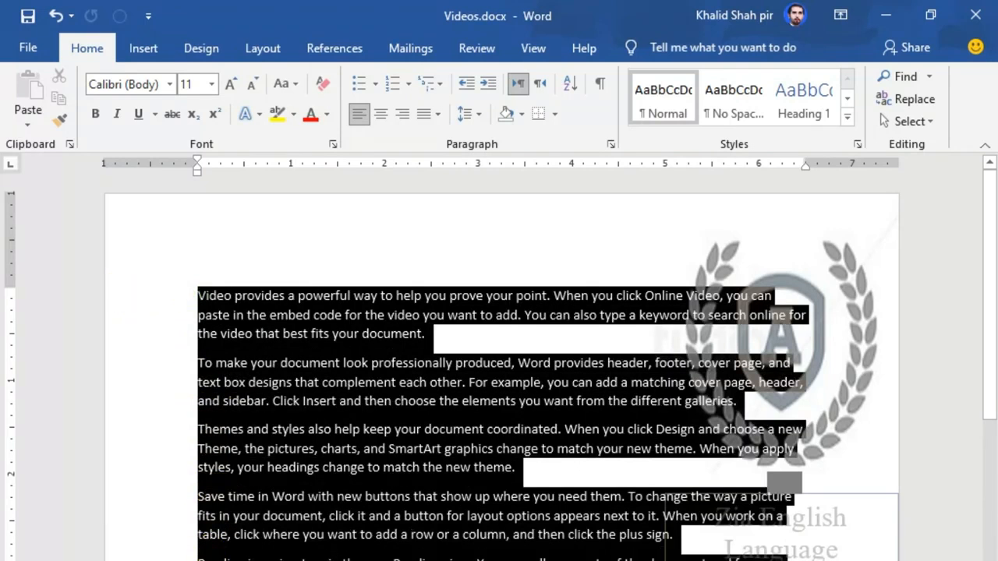
pyautogui.click(375, 83)
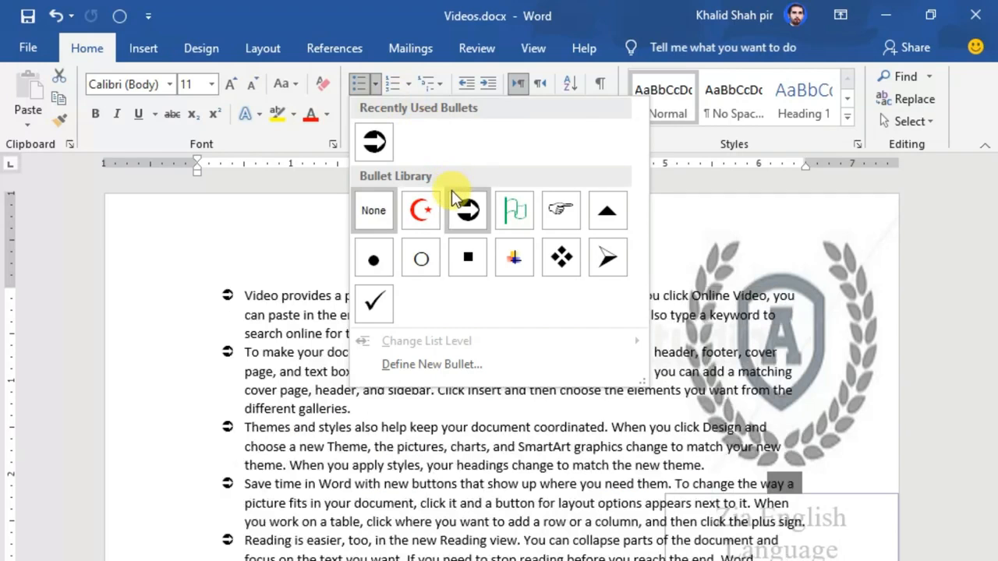
pyautogui.click(466, 209)
pyautogui.click(401, 333)
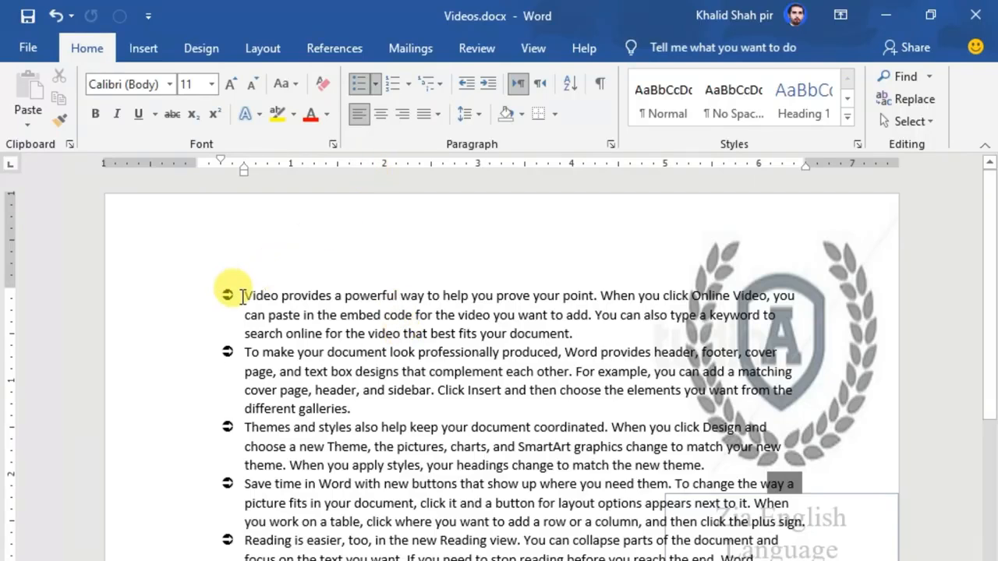
pyautogui.moveTo(242, 297); pyautogui.dragTo(545, 332)
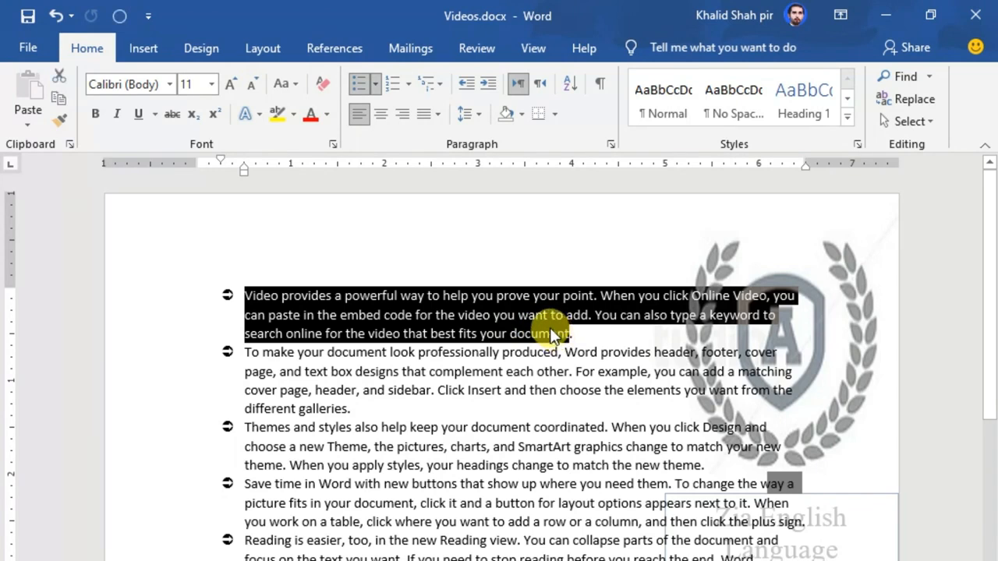
pyautogui.click(438, 390)
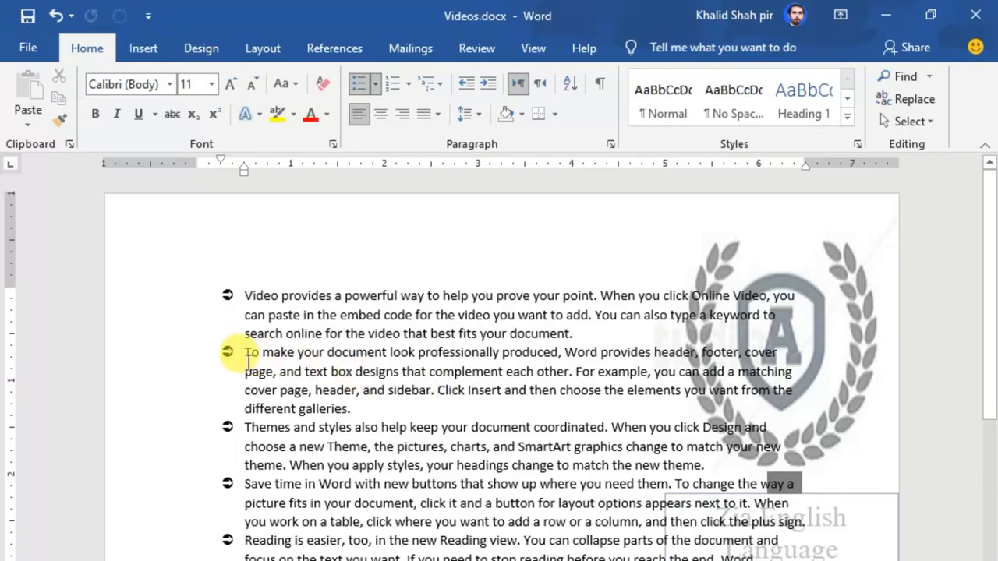
pyautogui.moveTo(247, 352); pyautogui.dragTo(337, 418)
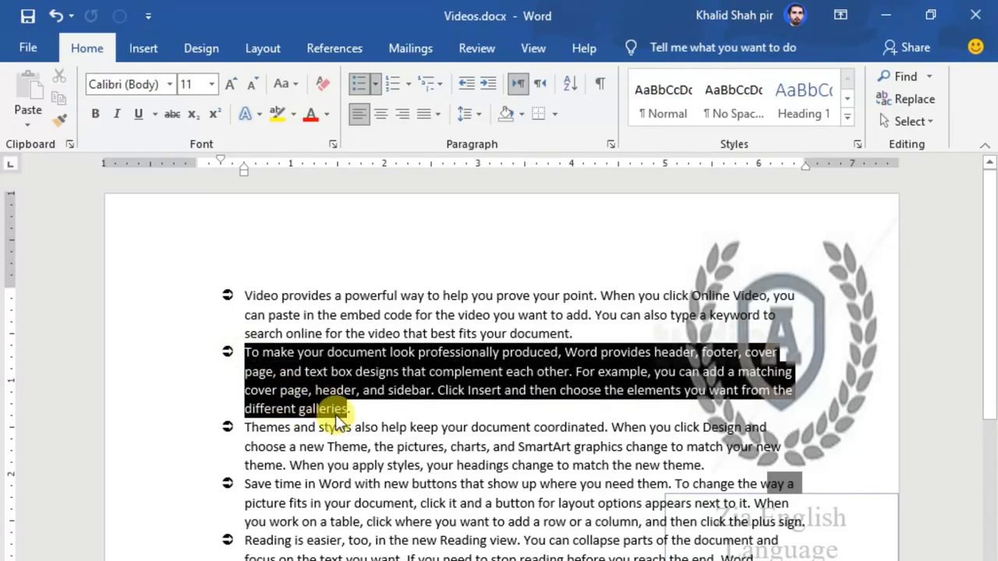
pyautogui.moveTo(238, 427); pyautogui.dragTo(320, 465)
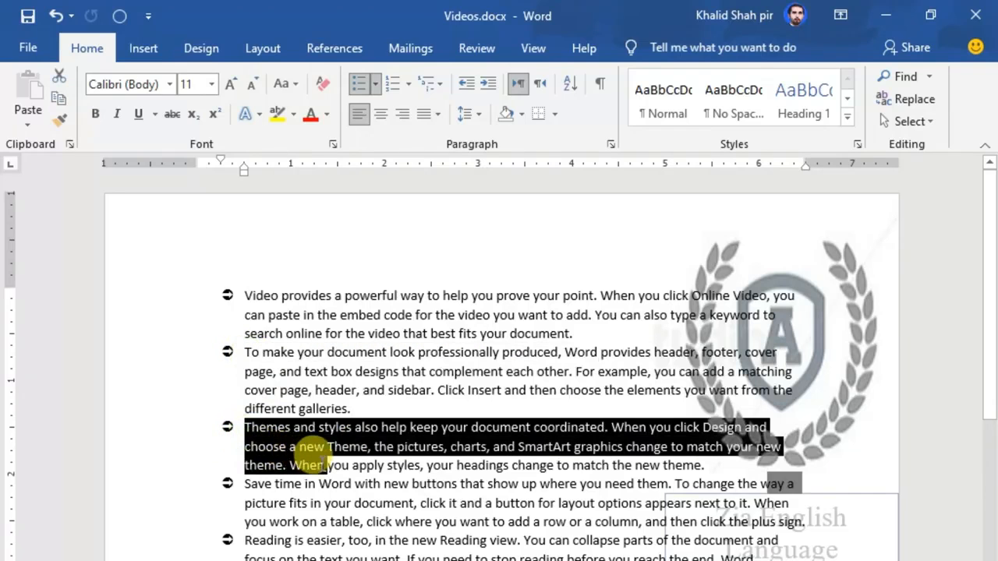
pyautogui.click(393, 539)
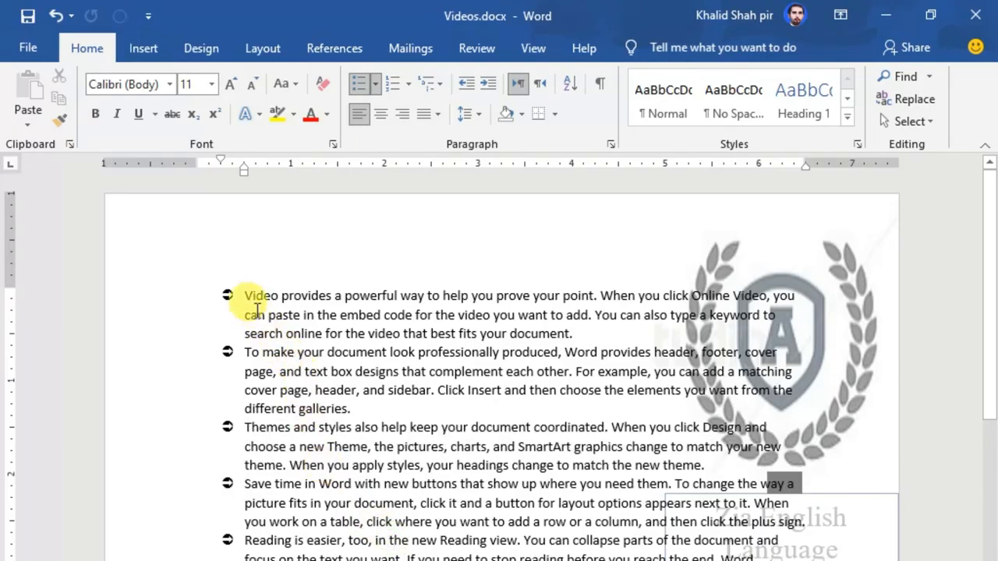
pyautogui.moveTo(246, 300); pyautogui.dragTo(581, 555)
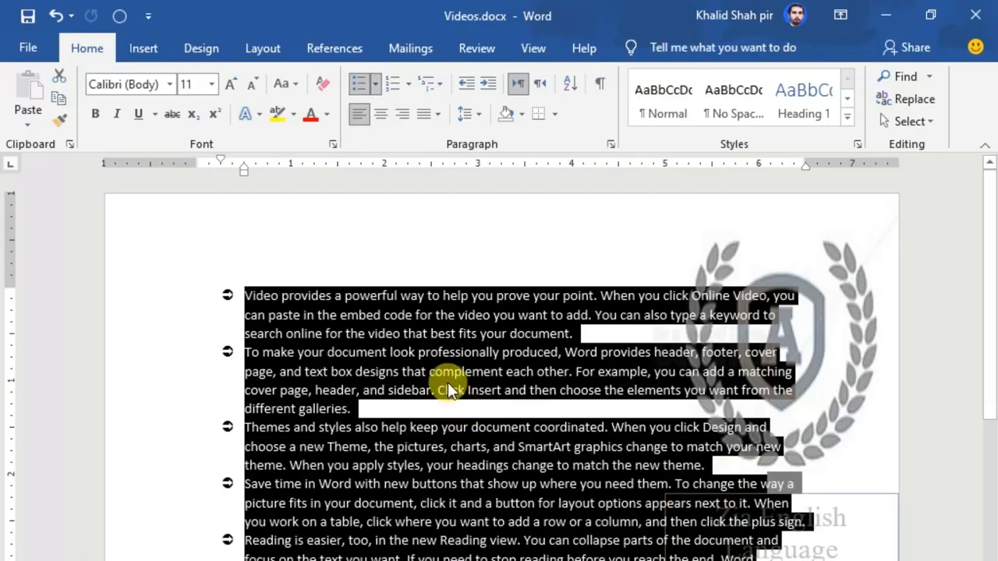
# Step: Delete the sample text and type an arrow-bulleted list: Ali, Asad, Asim
pyautogui.press('Delete')
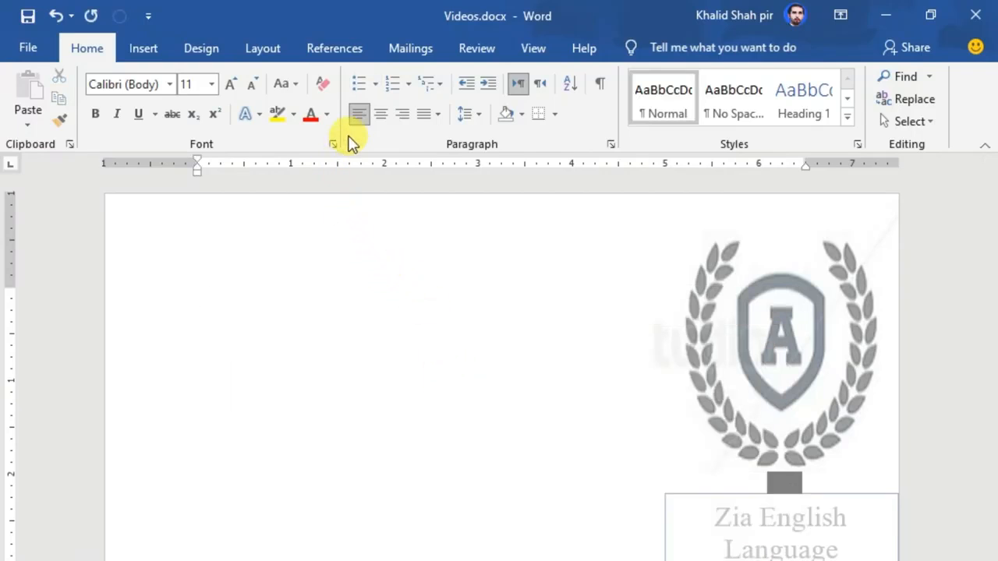
pyautogui.click(354, 89)
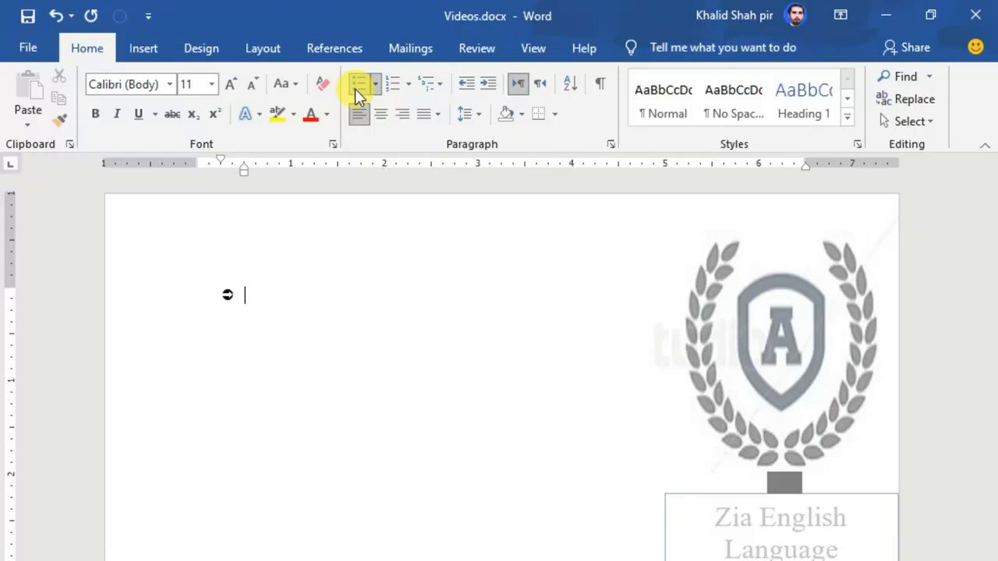
pyautogui.write('Ali')
pyautogui.press('Return')
pyautogui.write('Asad')
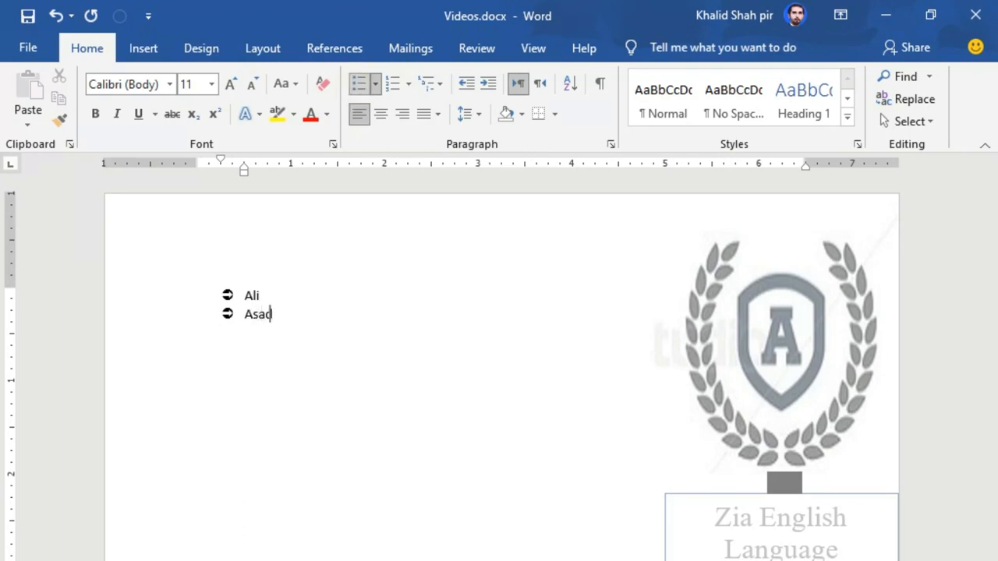
pyautogui.press('Return')
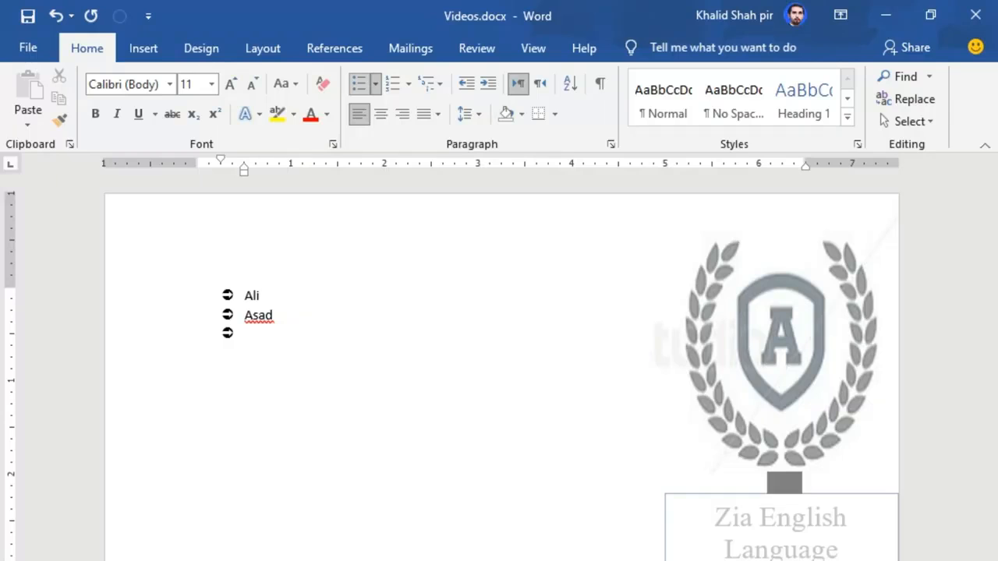
pyautogui.write('Asim')
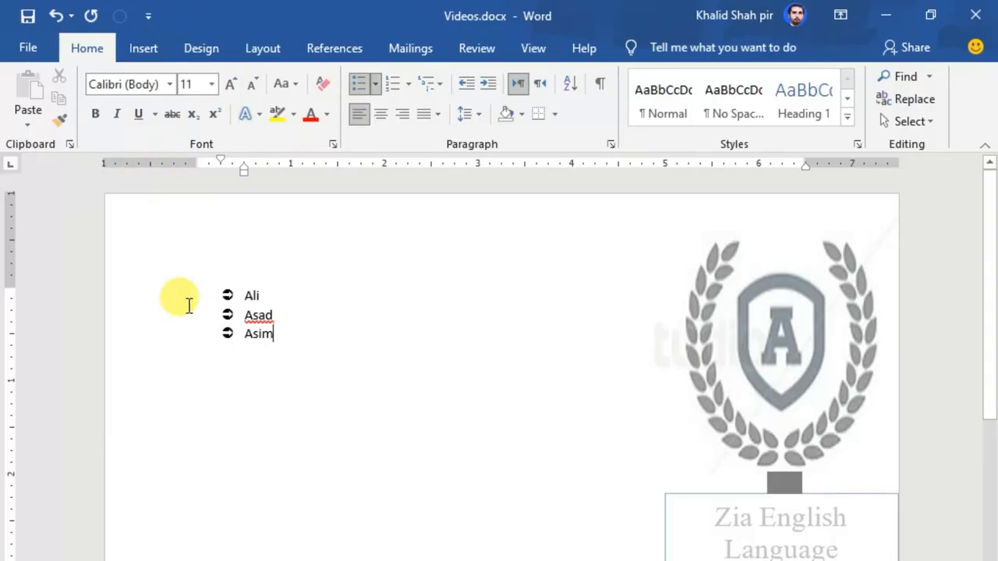
pyautogui.moveTo(145, 300); pyautogui.dragTo(149, 352)
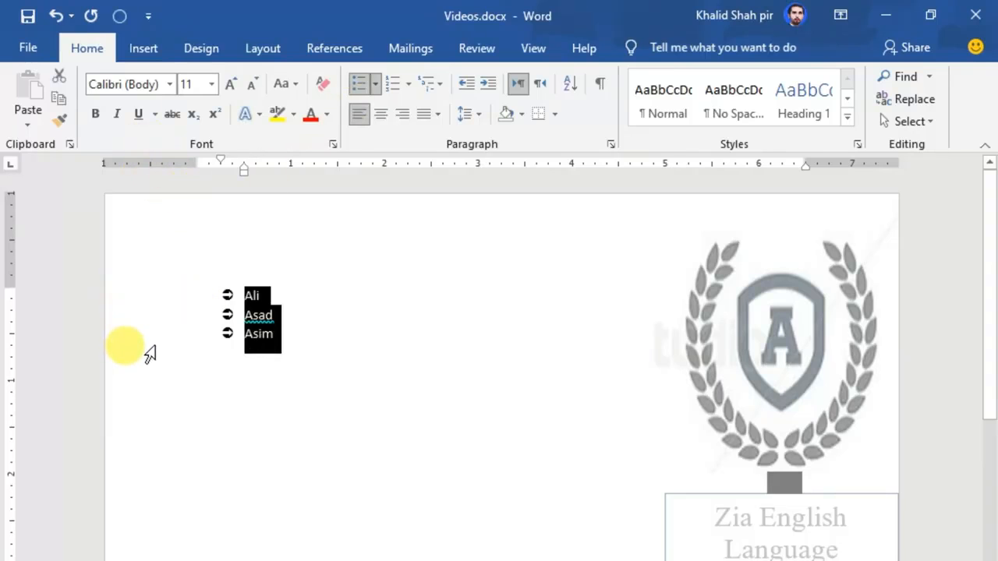
# Step: Enlarge the selected names' text to 24 pt
pyautogui.click(230, 84)
pyautogui.click(230, 84)
pyautogui.click(230, 85)
pyautogui.click(230, 84)
pyautogui.click(230, 84)
pyautogui.click(230, 84)
pyautogui.click(230, 85)
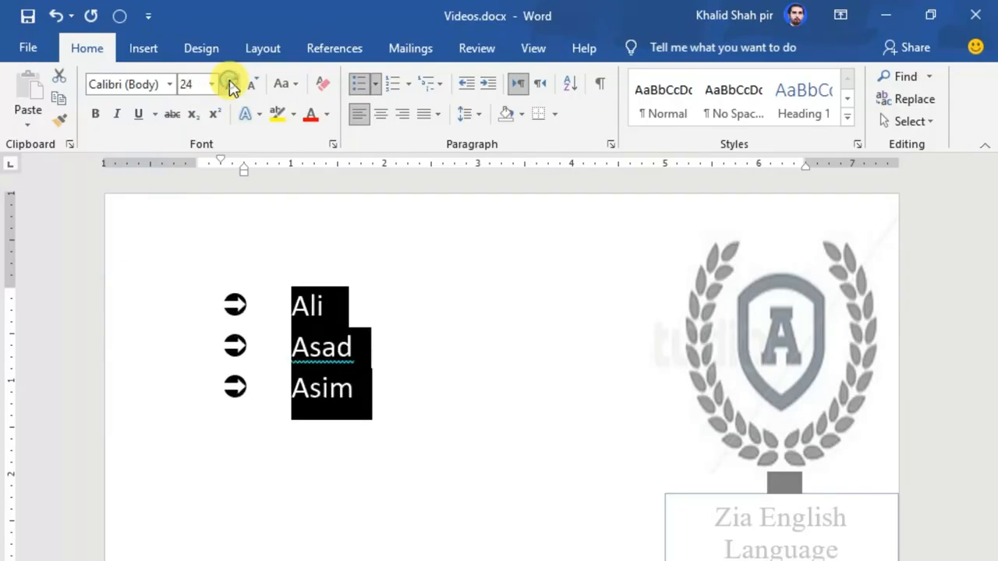
pyautogui.click(435, 421)
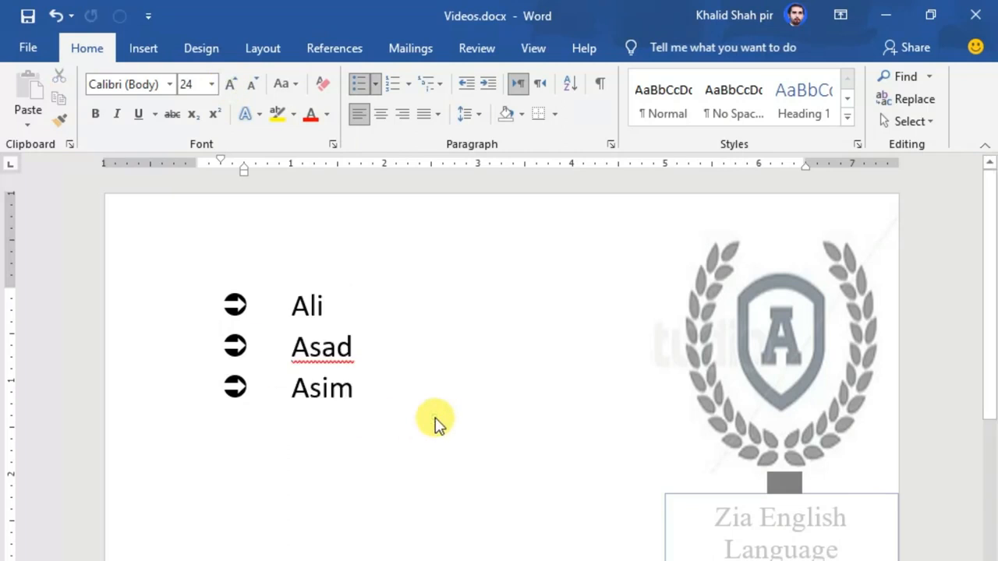
# Step: Add Haider as a fourth bullet below Asim and end the list after it
pyautogui.press('Return')
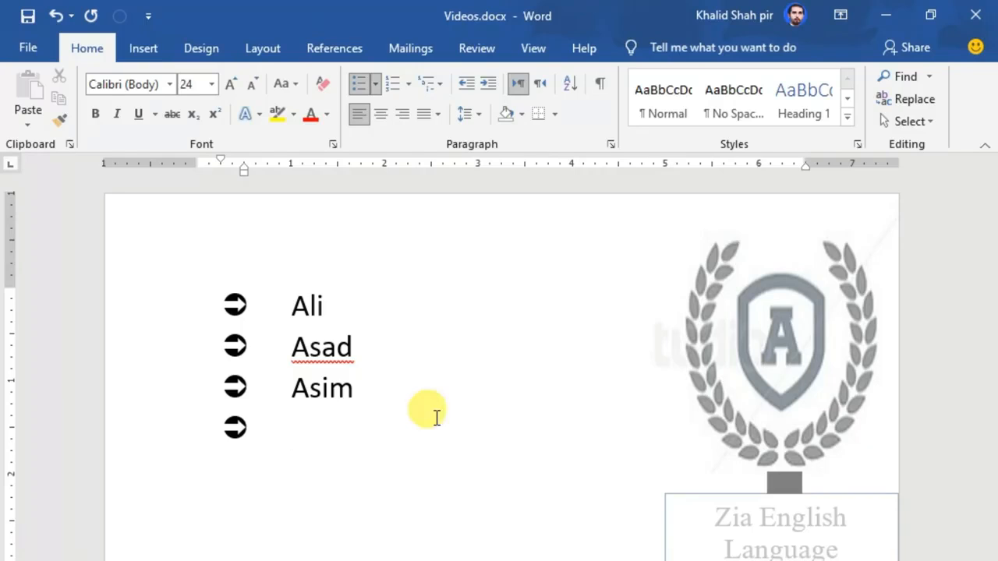
pyautogui.write('Hai')
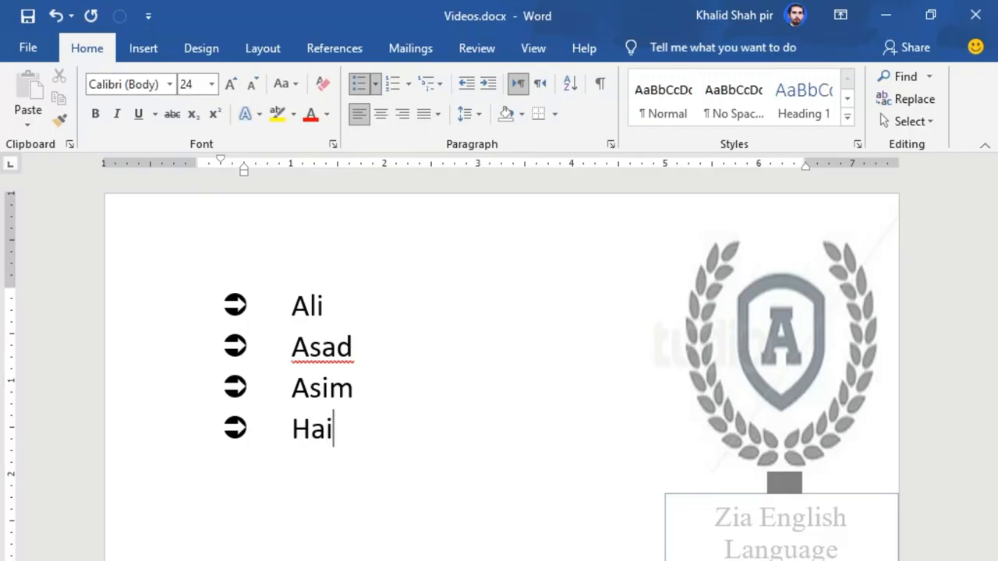
pyautogui.write('der')
pyautogui.press('Return')
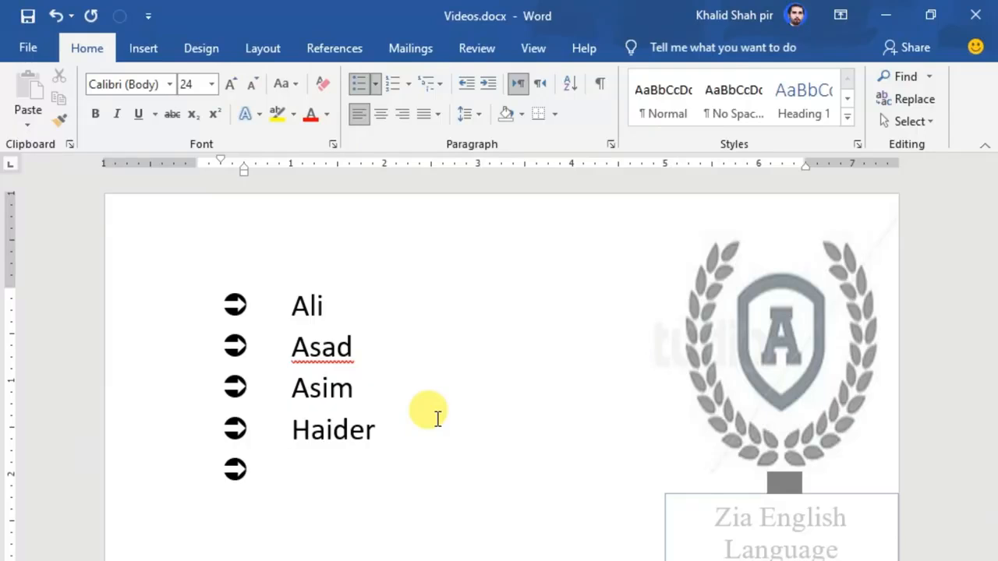
pyautogui.press('BackSpace')
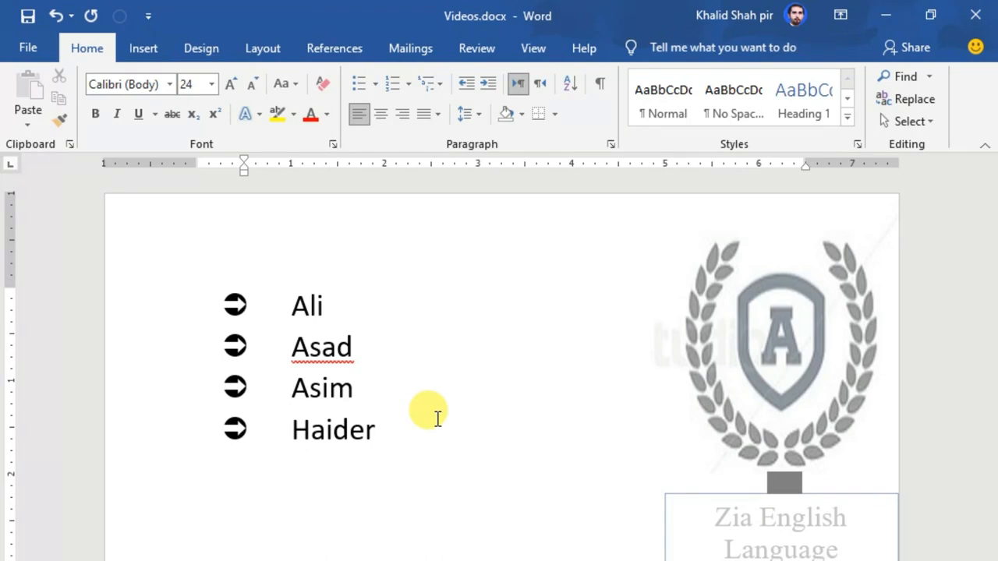
# Step: Type the unbulleted line 'I am a boy.bxjxsadgjksdgskds' below the list
pyautogui.write('I a')
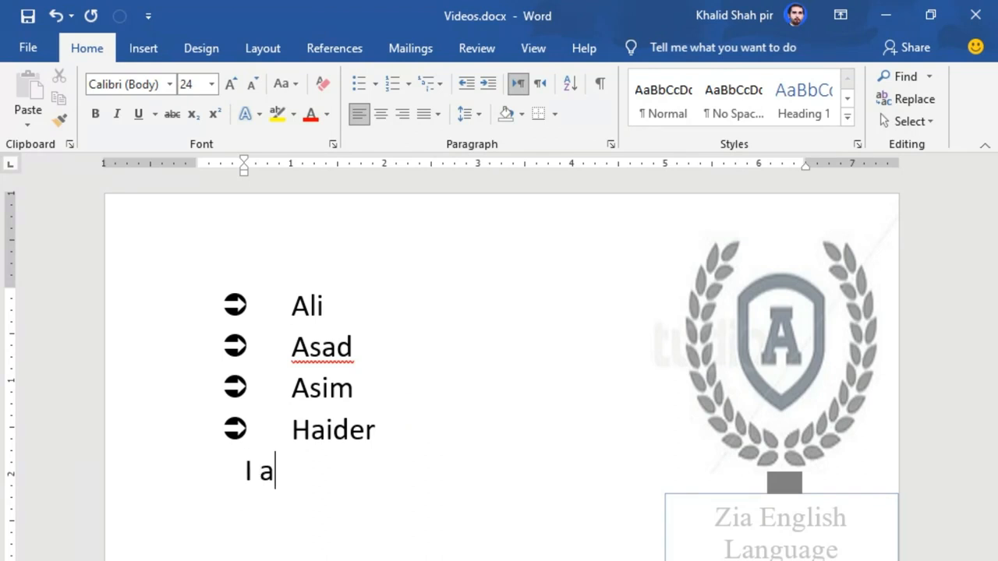
pyautogui.write('m a boy.bxjxsadgjksdgskds')
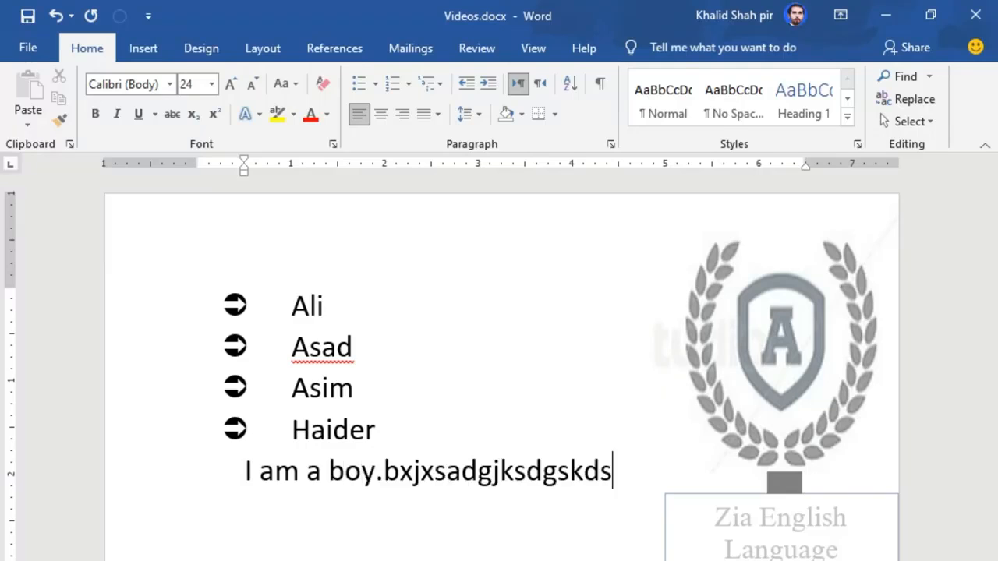
pyautogui.press('Return')
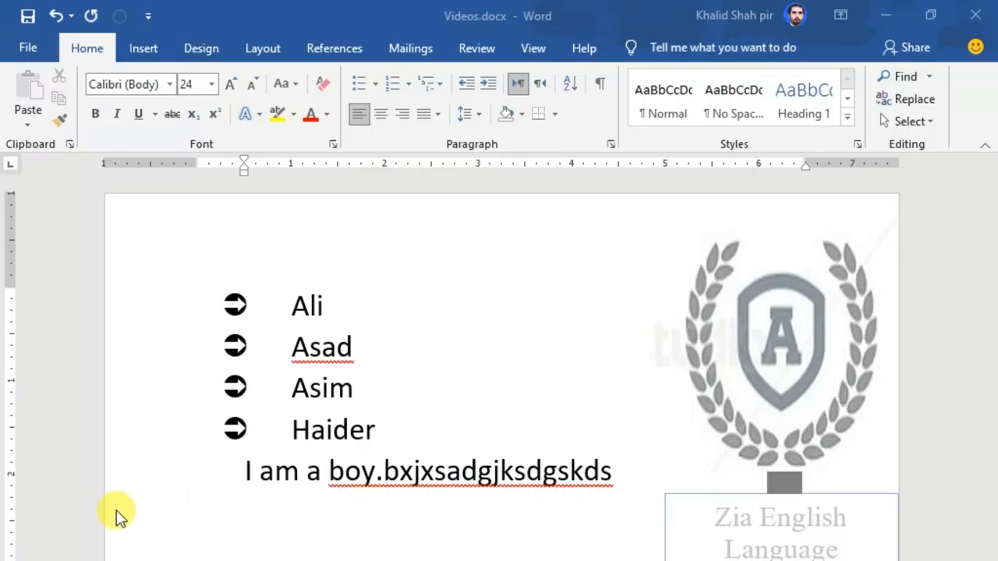
# Step: Add an empty bullet line after Haider and an empty line after the sentence
pyautogui.moveTo(107, 524)
pyautogui.mouseDown()
pyautogui.moveTo(120, 510)
pyautogui.moveTo(201, 493)
pyautogui.moveTo(214, 477)
pyautogui.mouseUp()
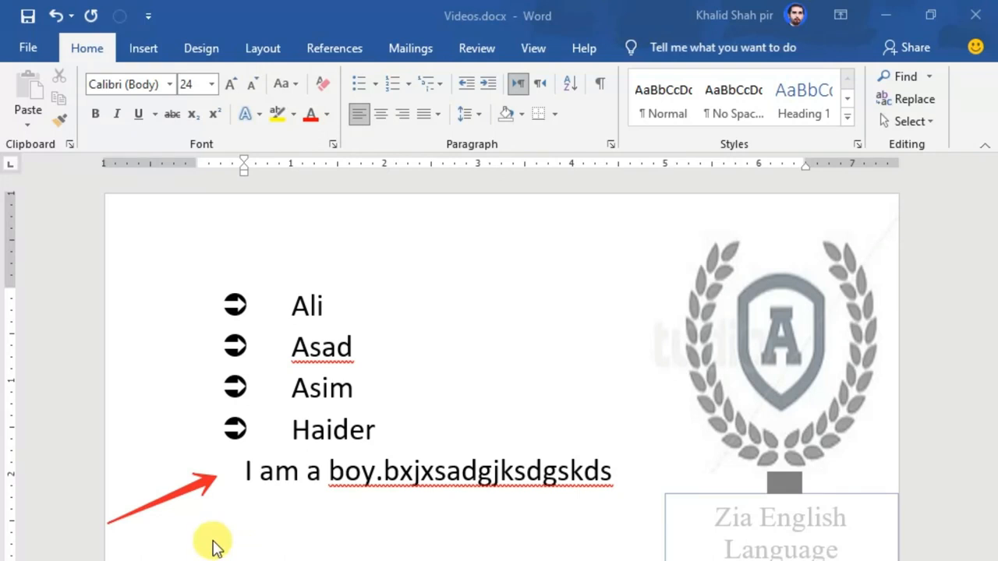
pyautogui.moveTo(78, 437)
pyautogui.mouseDown()
pyautogui.moveTo(149, 438)
pyautogui.moveTo(189, 418)
pyautogui.moveTo(220, 420)
pyautogui.moveTo(215, 431)
pyautogui.mouseUp()
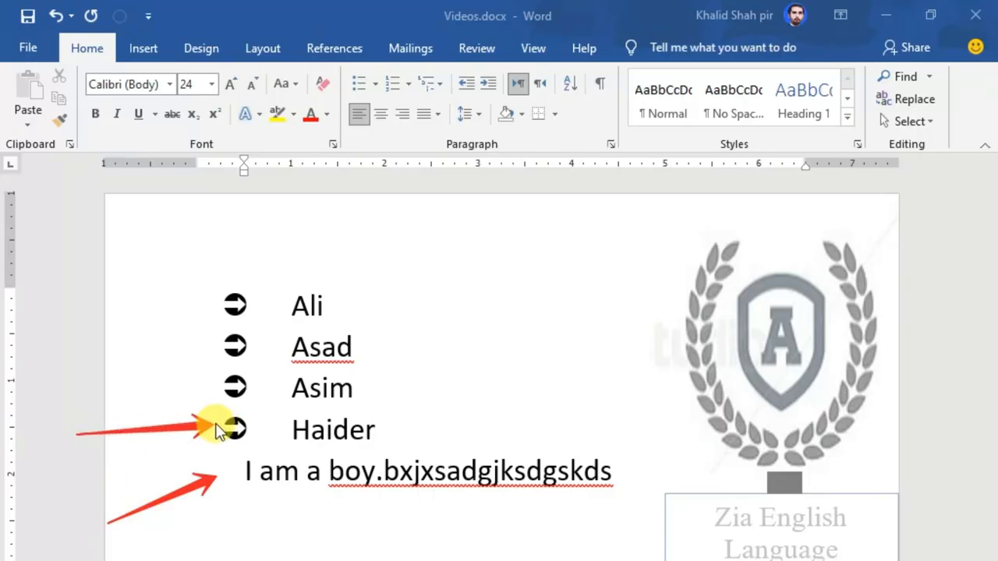
pyautogui.click(393, 433)
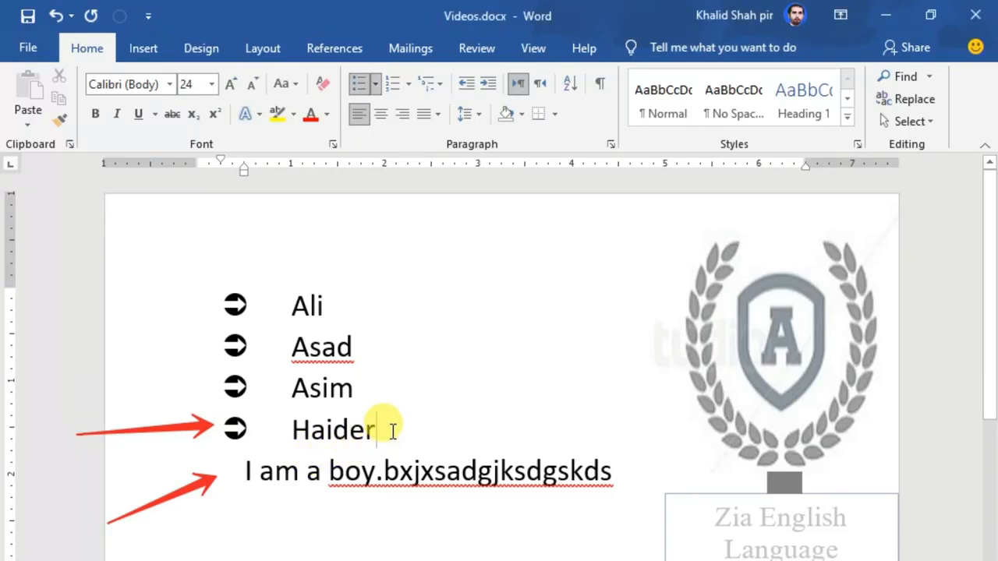
pyautogui.press('Return')
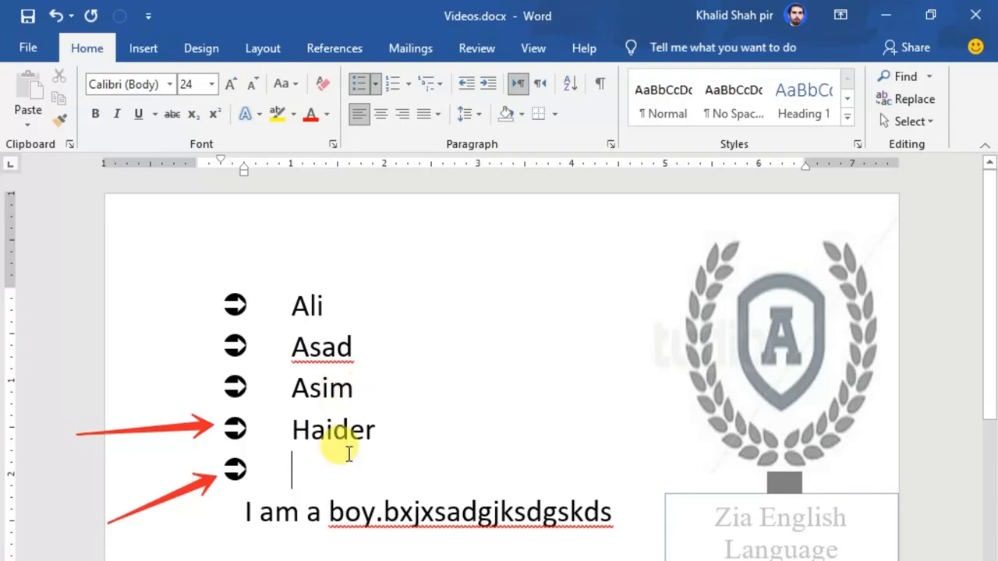
pyautogui.click(247, 518)
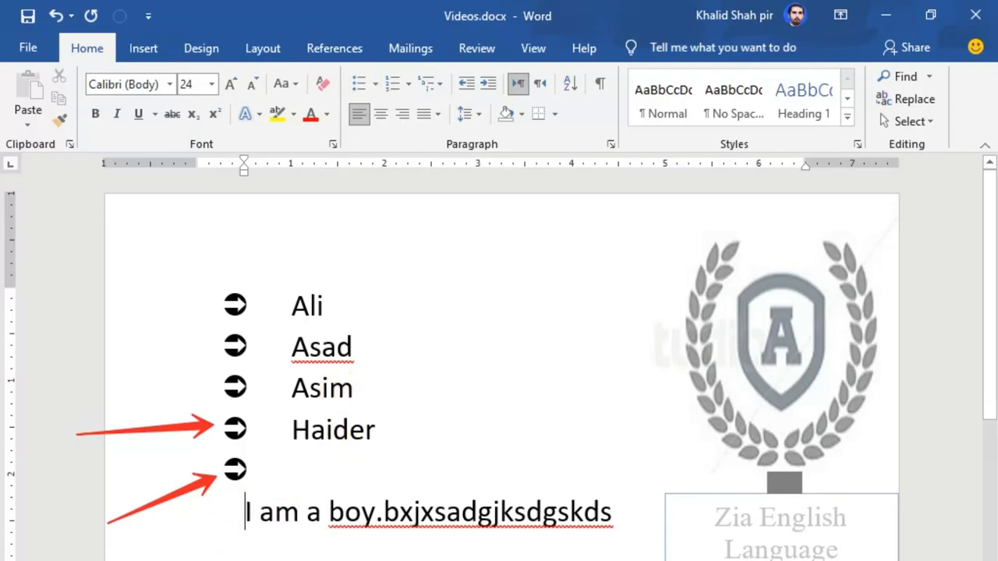
pyautogui.click(622, 518)
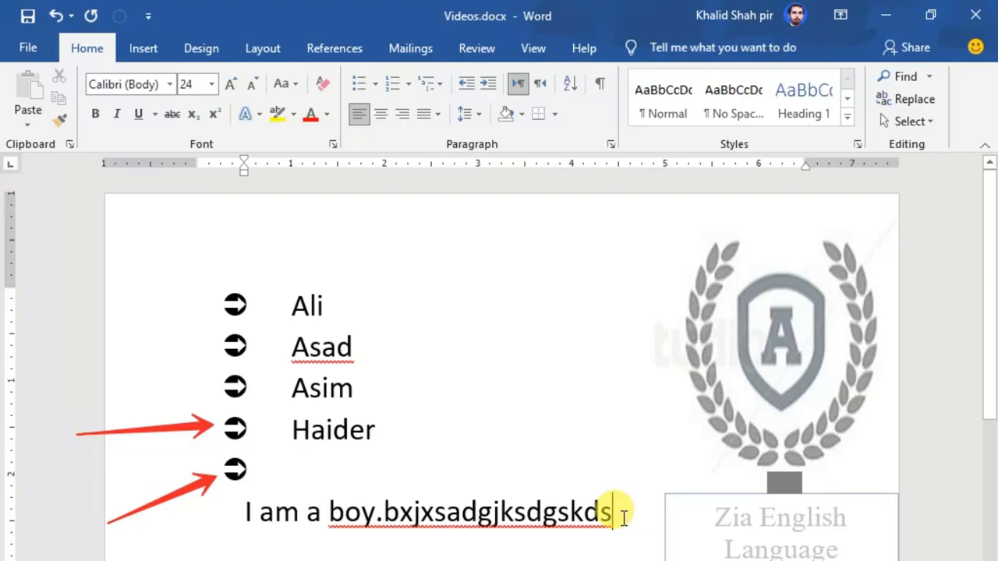
pyautogui.press('Return')
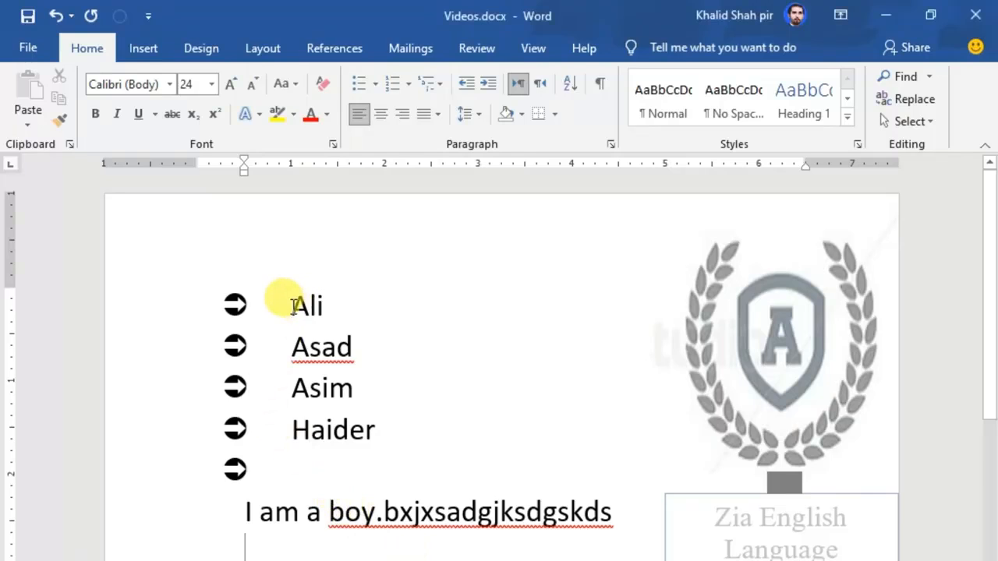
# Step: Switch Ali through Haider to four-diamond bullets, retyping the r lost from Haider
pyautogui.moveTo(294, 313); pyautogui.dragTo(325, 434)
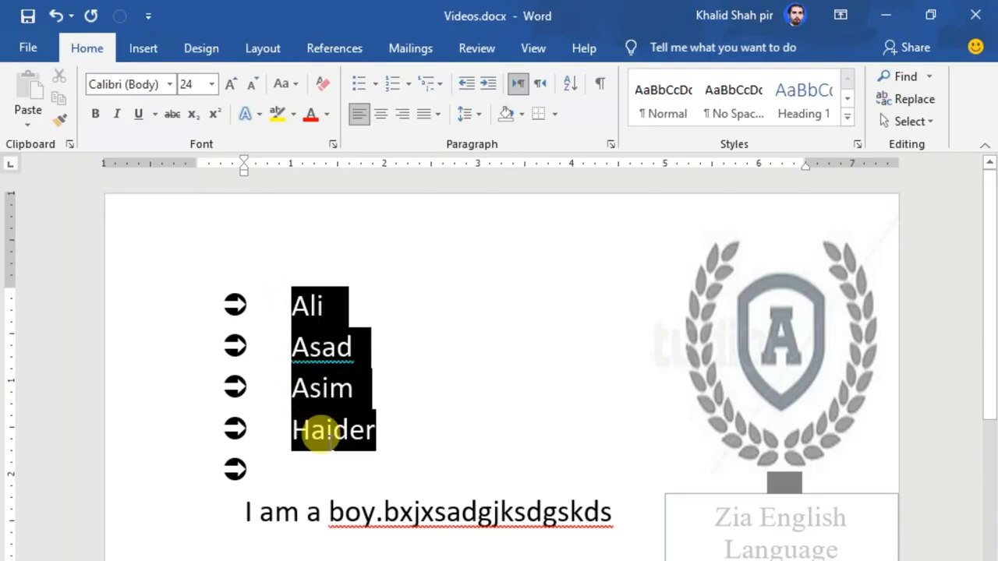
pyautogui.click(375, 87)
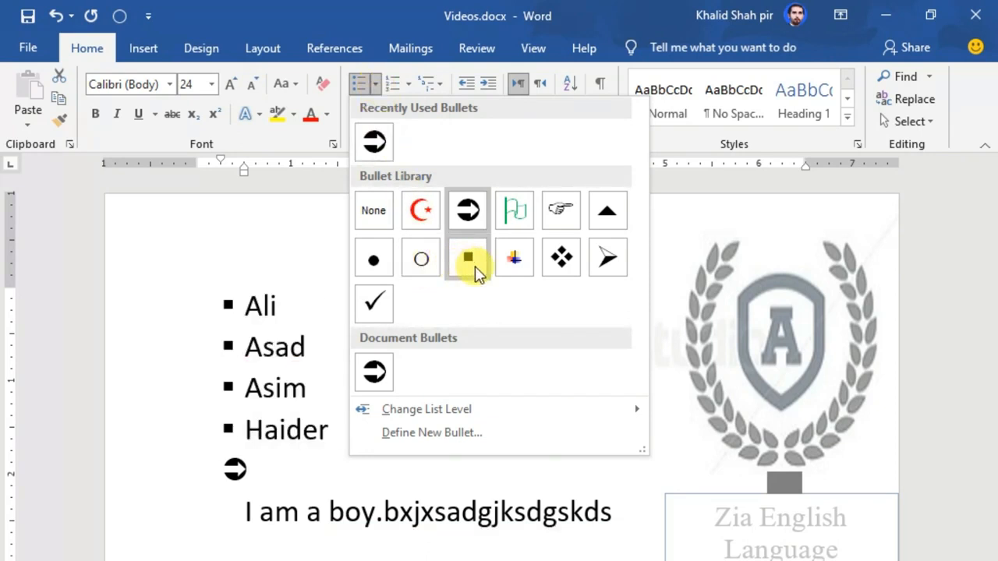
pyautogui.click(558, 259)
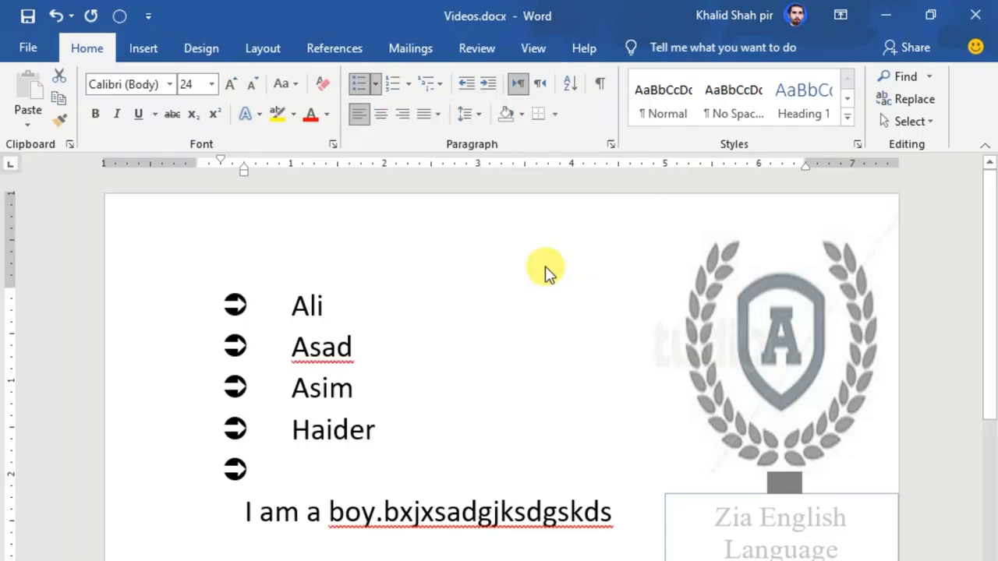
pyautogui.press('BackSpace')
pyautogui.press('BackSpace')
pyautogui.press('BackSpace')
pyautogui.write('r')
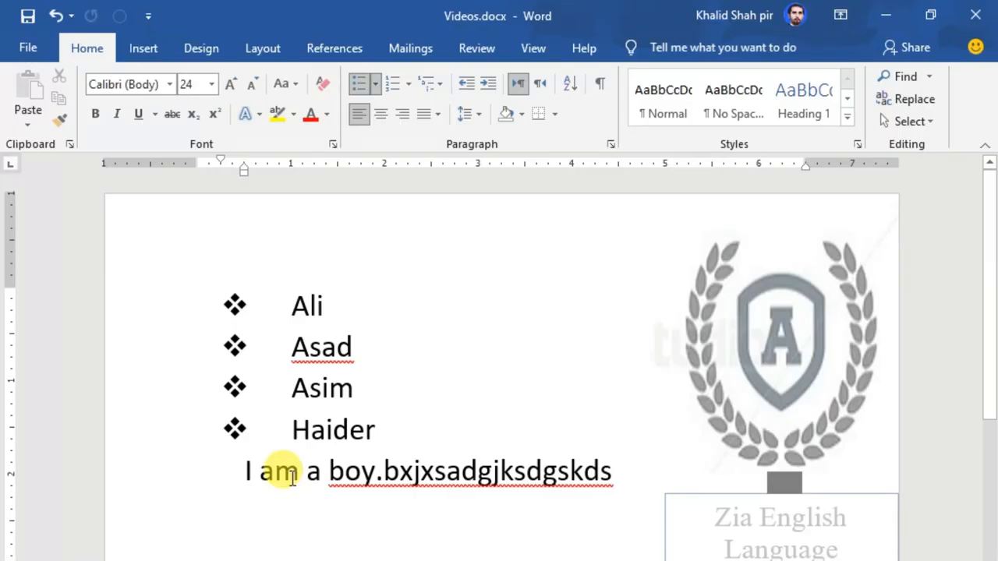
pyautogui.moveTo(295, 304); pyautogui.dragTo(376, 429)
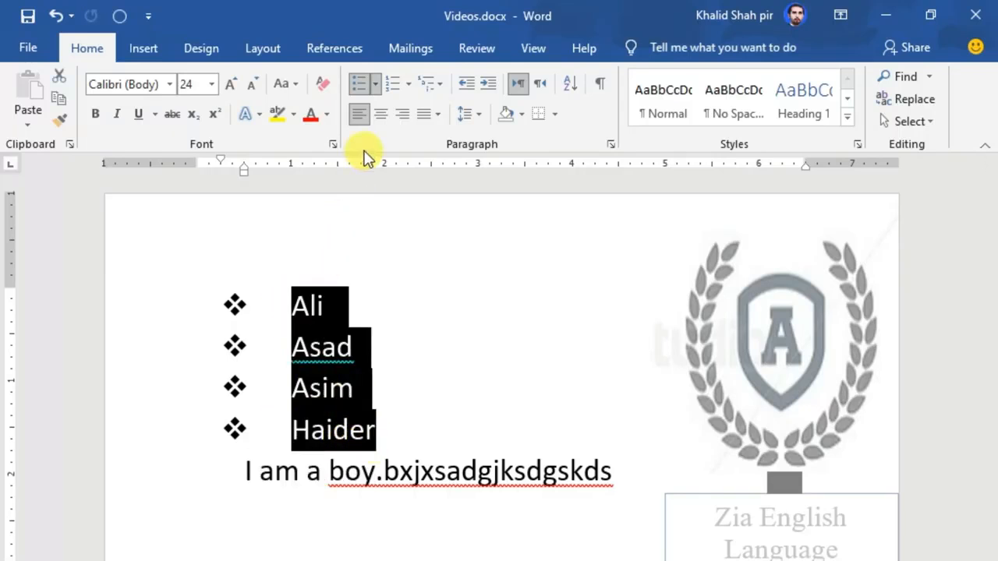
pyautogui.click(376, 84)
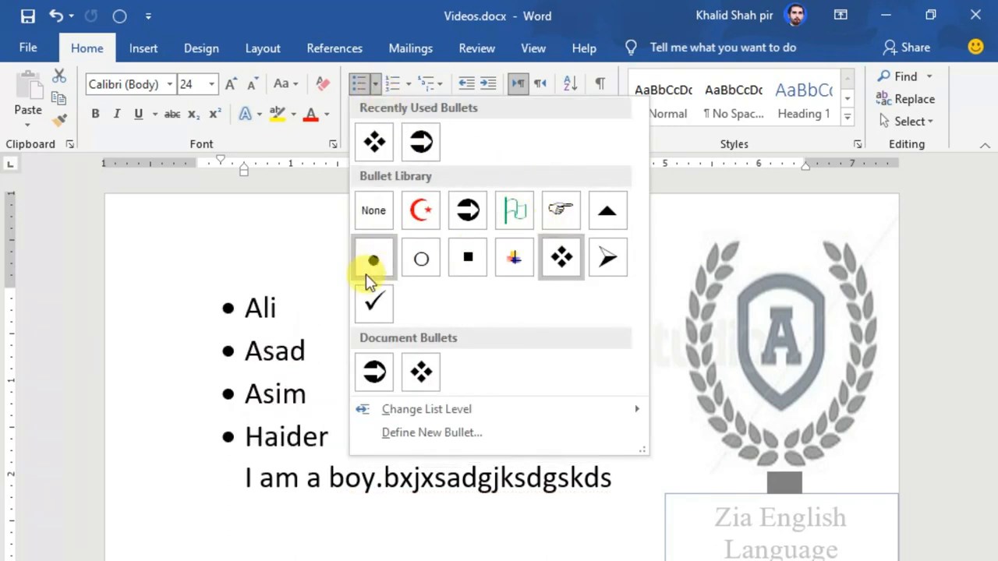
# Step: Change the names to checkmark bullets and add an empty bullet line below Haider
pyautogui.click(376, 303)
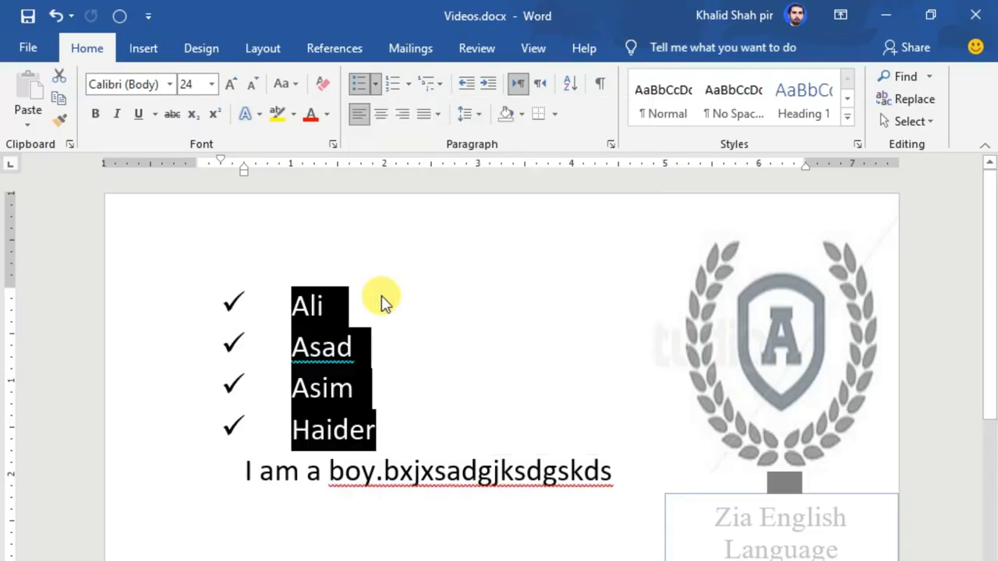
pyautogui.click(385, 411)
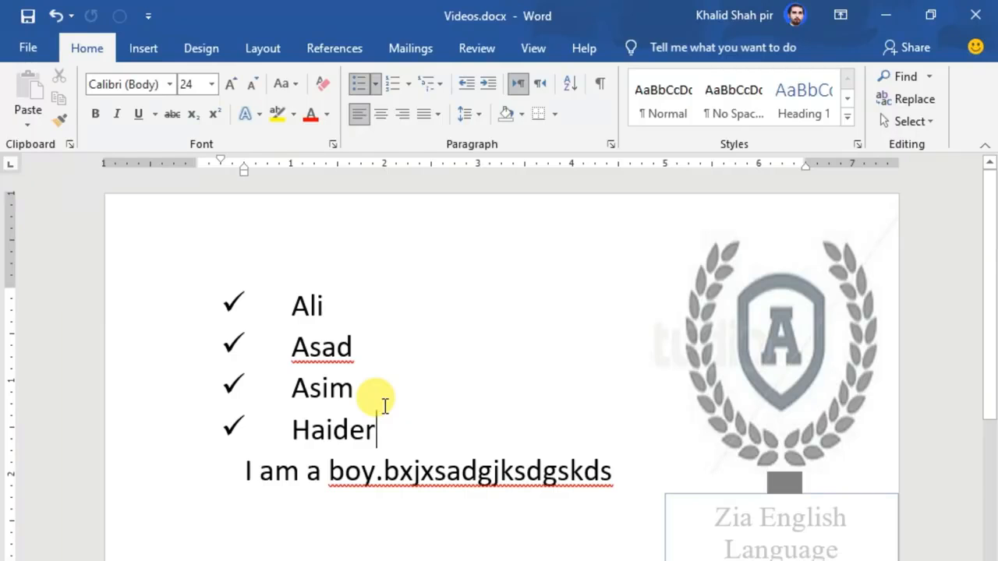
pyautogui.press('Return')
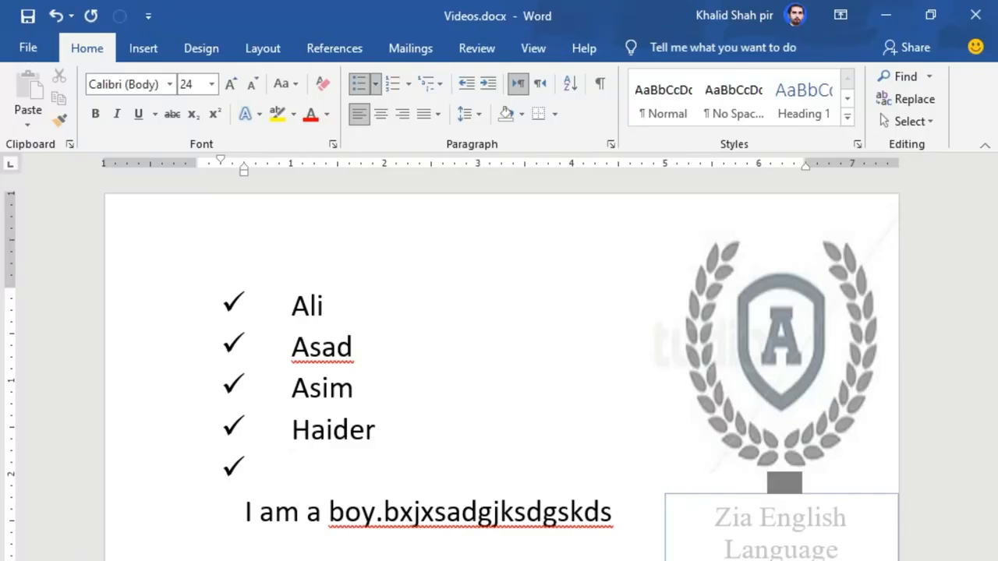
pyautogui.click(295, 560)
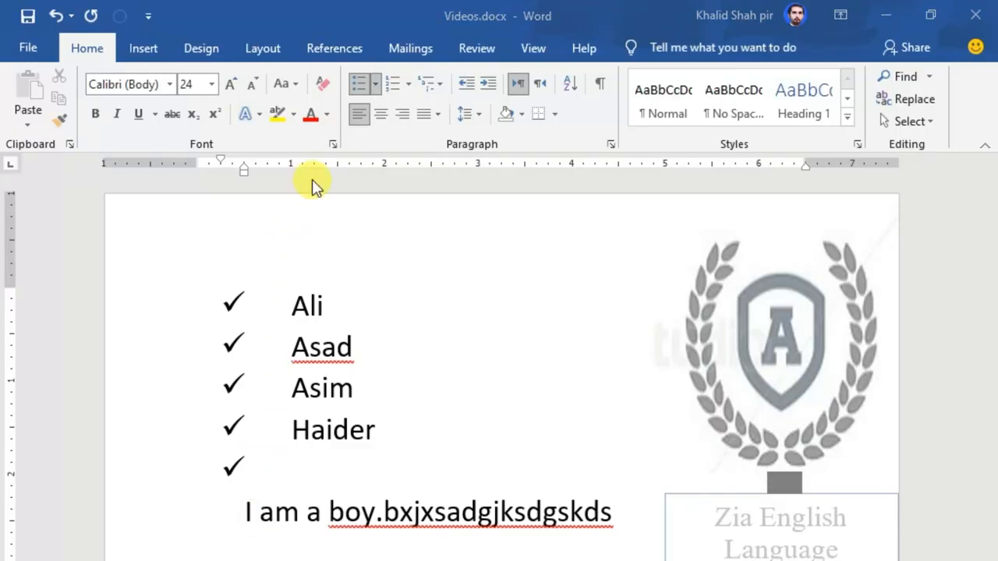
pyautogui.click(375, 84)
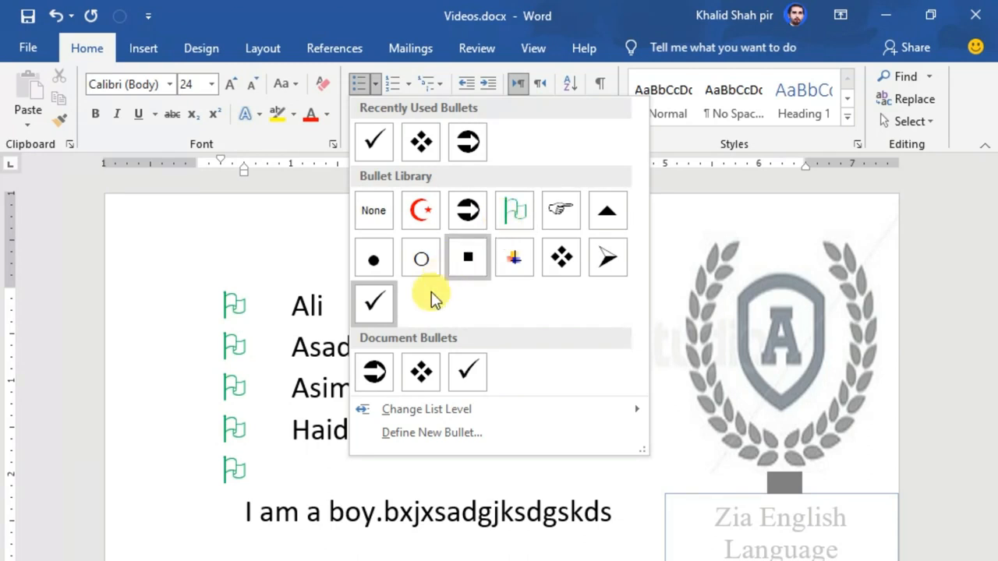
# Step: Define a new bullet using the Wingdings flower symbol (code 124) for the names
pyautogui.click(397, 433)
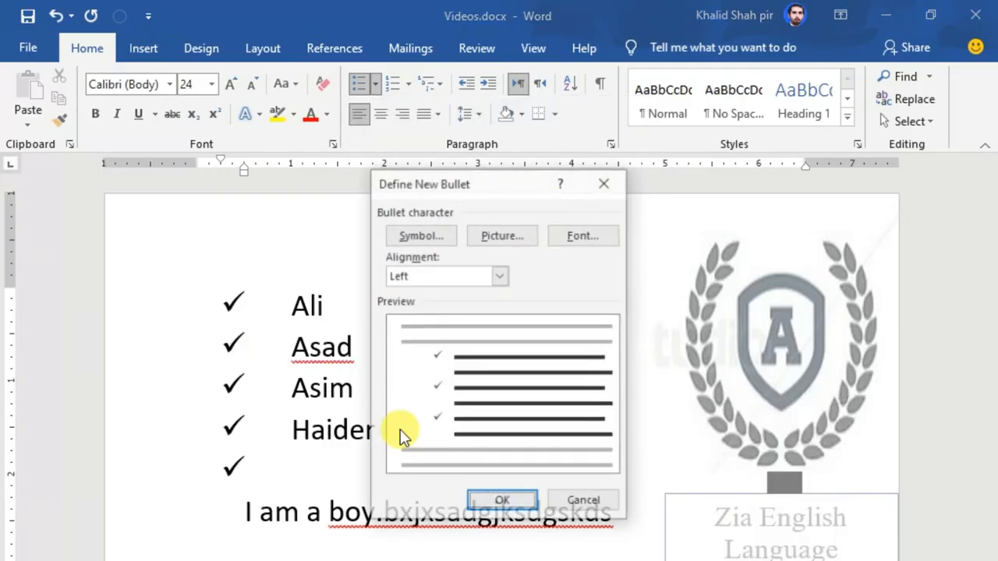
pyautogui.click(412, 236)
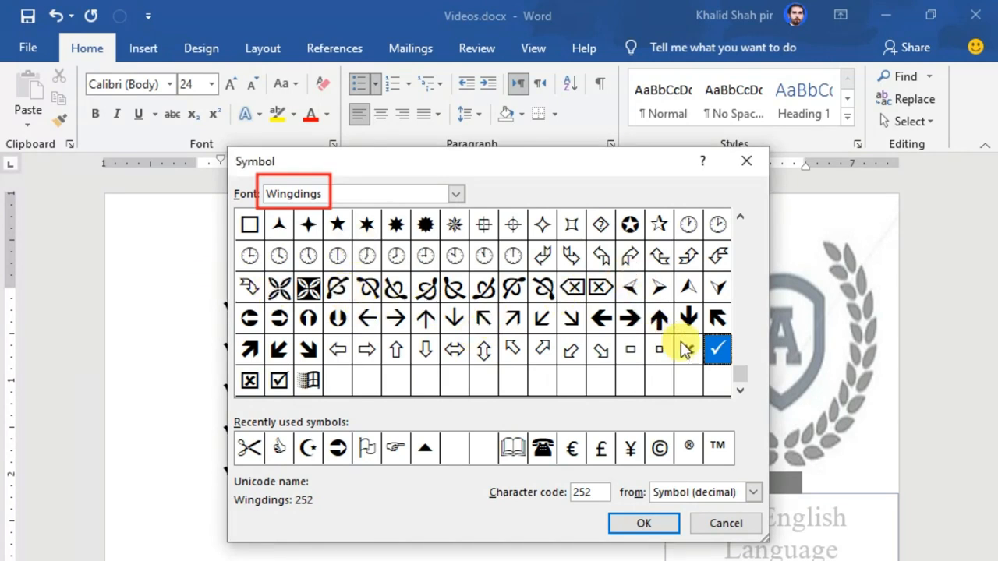
pyautogui.scroll(3, 743, 320)
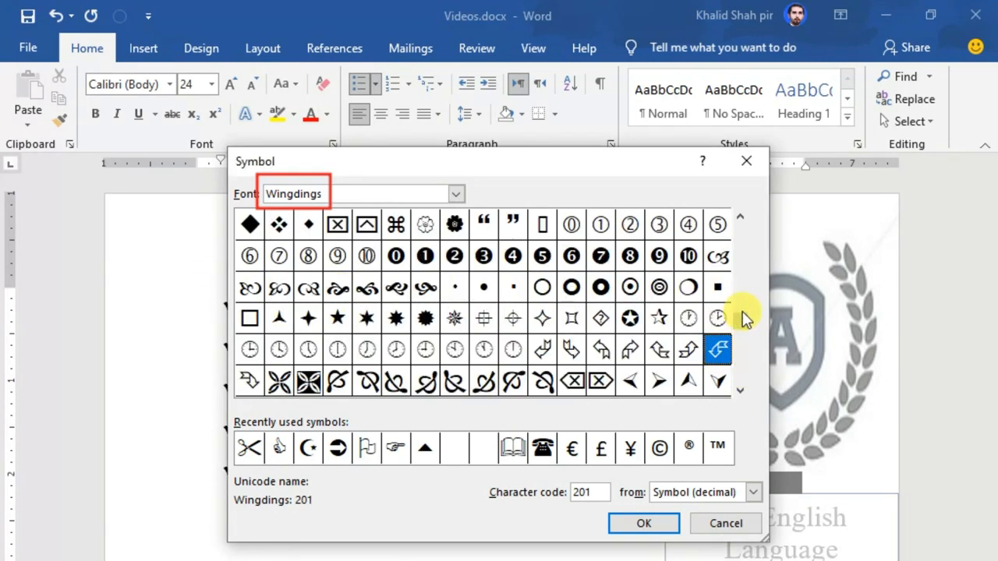
pyautogui.scroll(1, 743, 321)
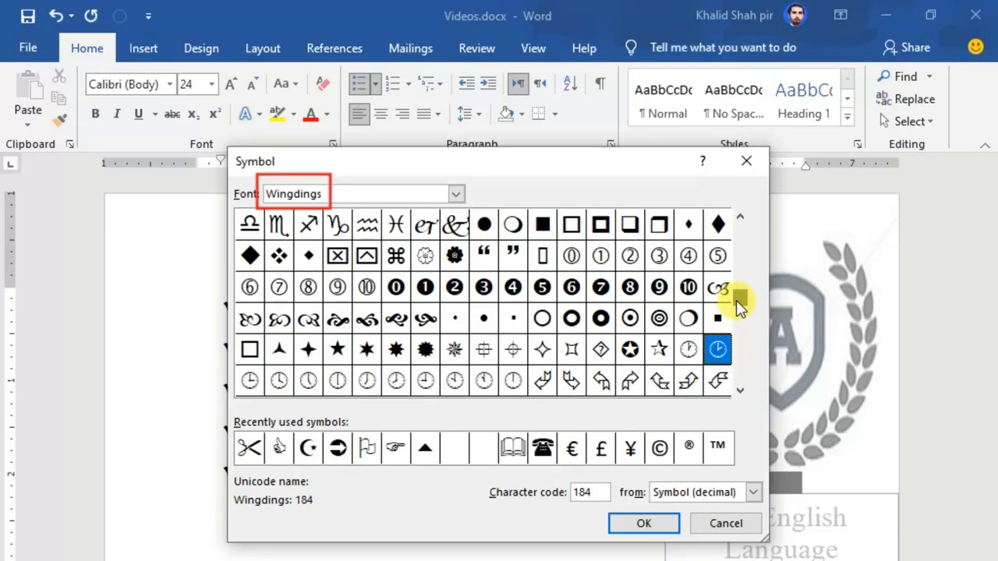
pyautogui.click(454, 256)
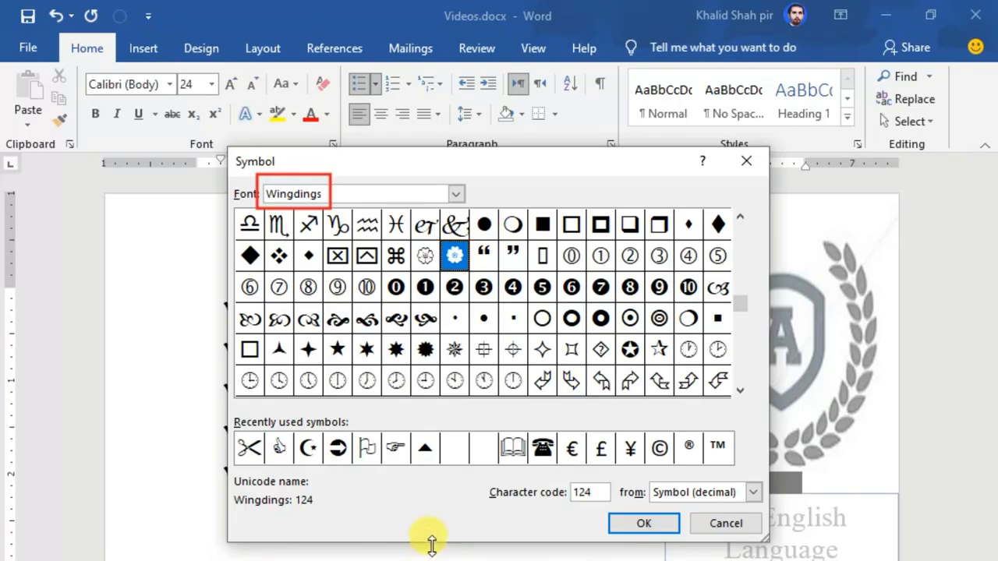
pyautogui.click(644, 523)
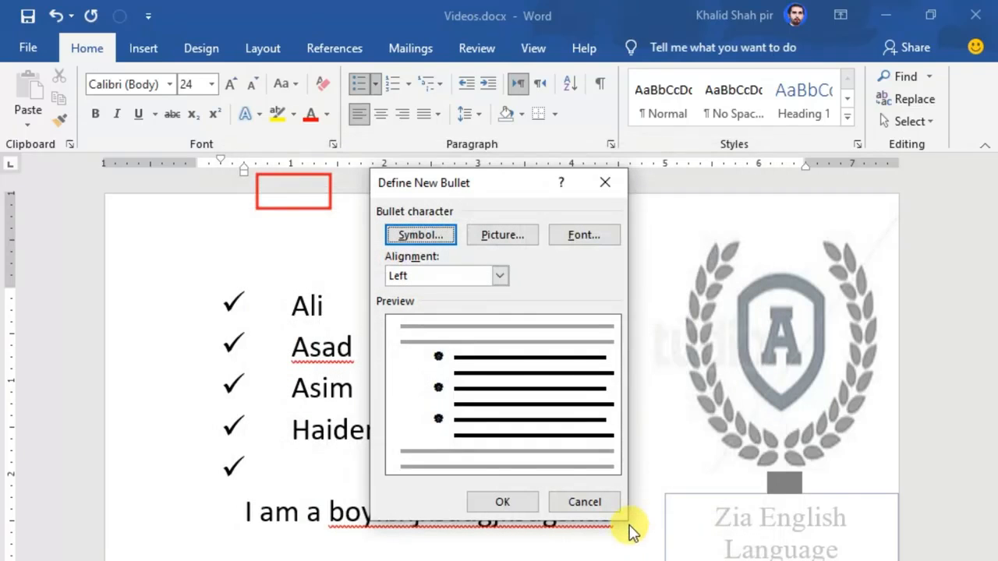
pyautogui.click(476, 503)
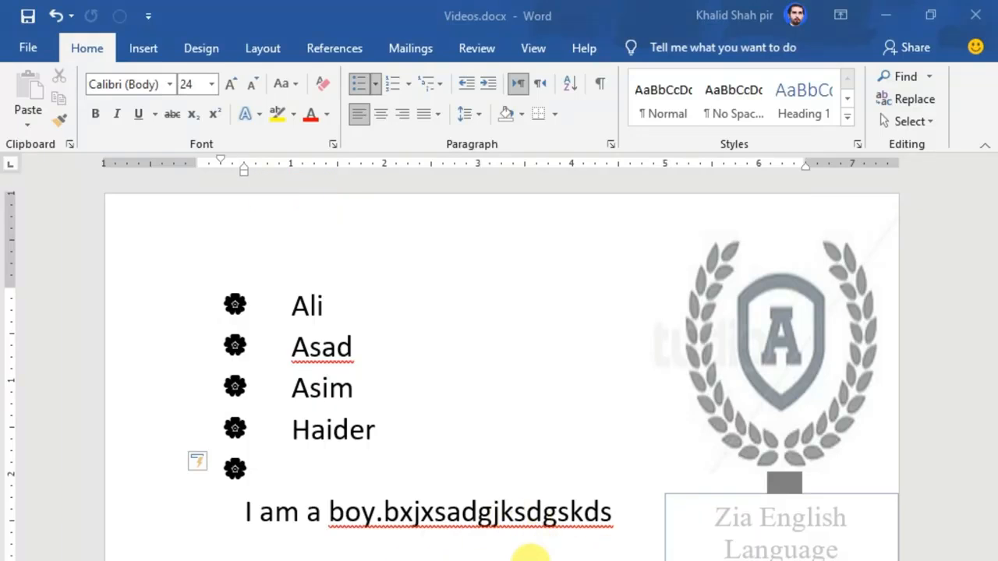
# Step: Define a new bullet using the Wingdings candle symbol (code 39) for the names
pyautogui.click(375, 84)
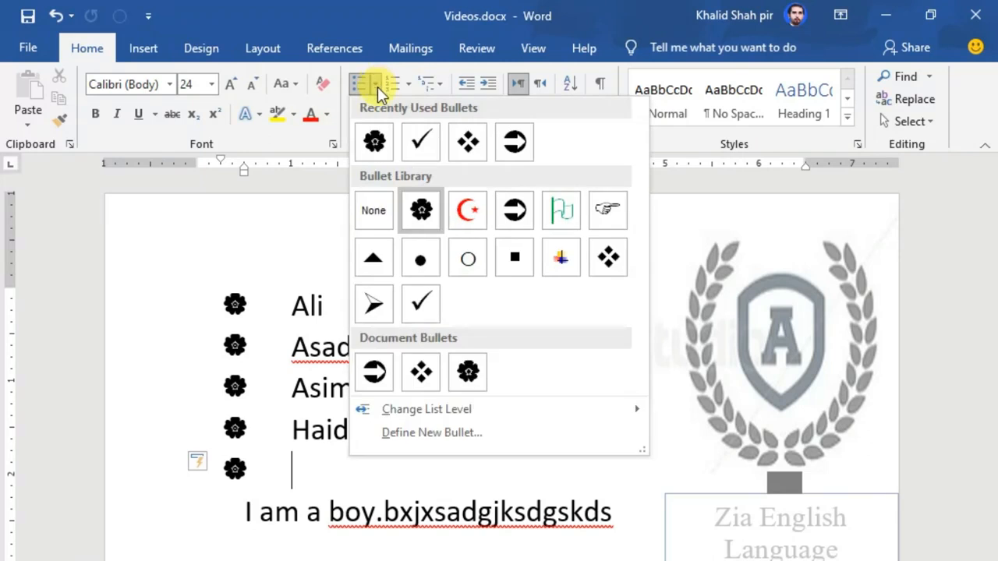
pyautogui.click(390, 436)
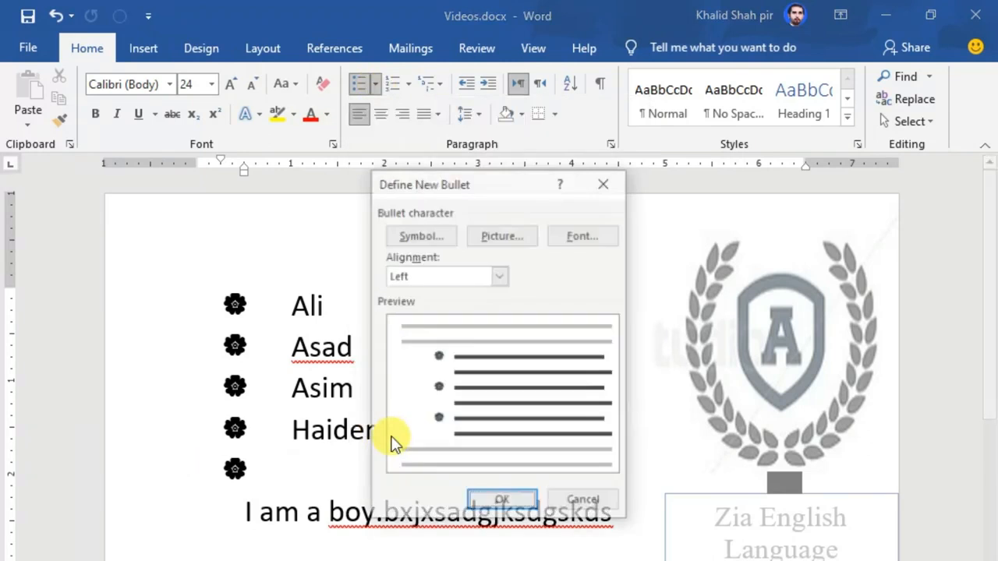
pyautogui.click(415, 242)
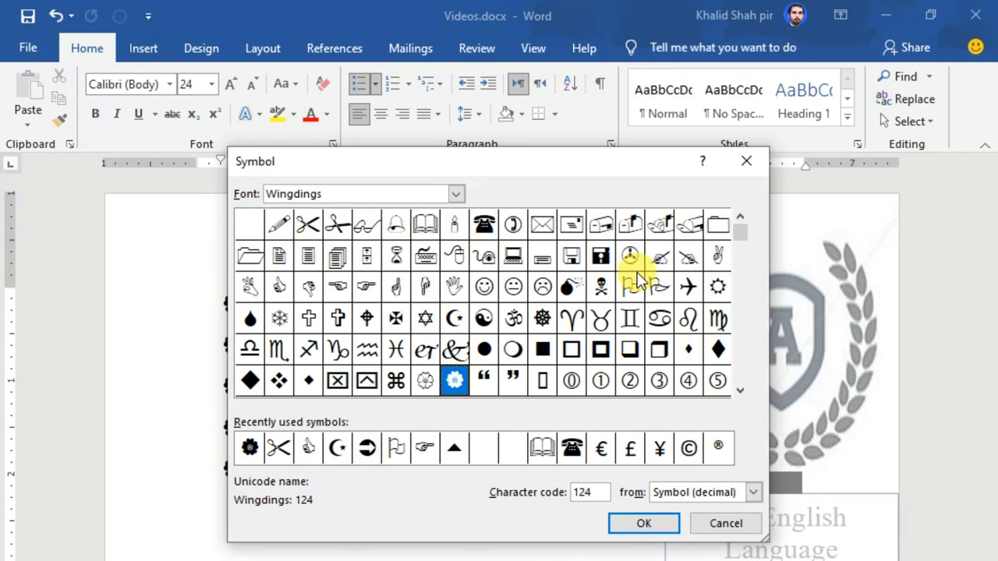
pyautogui.click(453, 227)
pyautogui.click(645, 527)
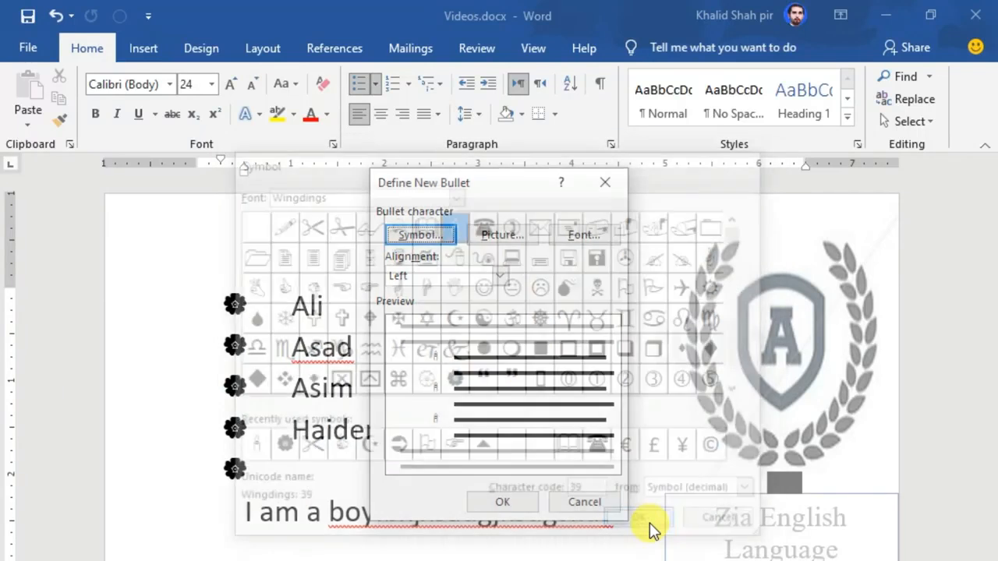
pyautogui.click(502, 503)
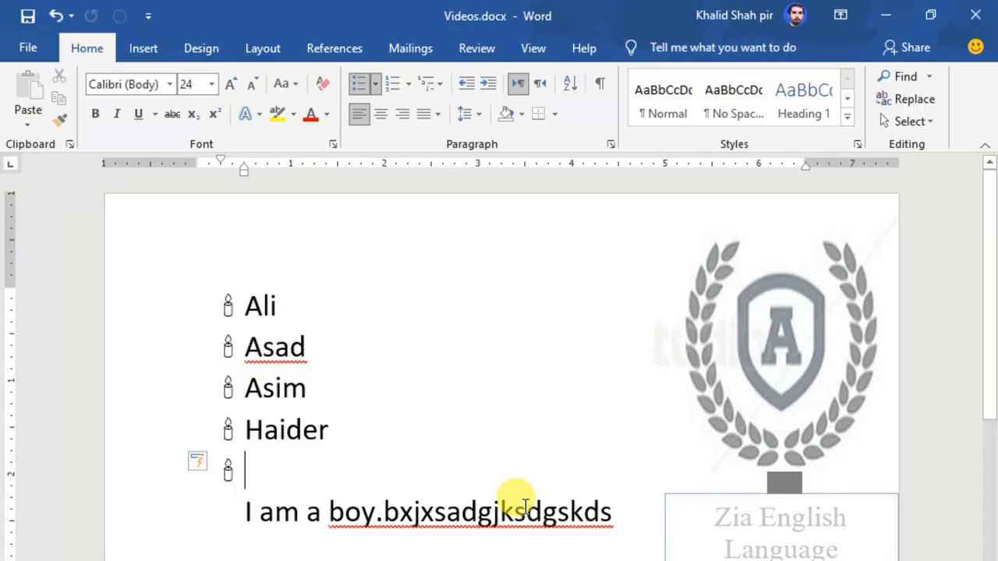
# Step: Select the names and bring up the Symbol picker for a new custom bullet
pyautogui.moveTo(238, 305); pyautogui.dragTo(318, 429)
pyautogui.click(374, 84)
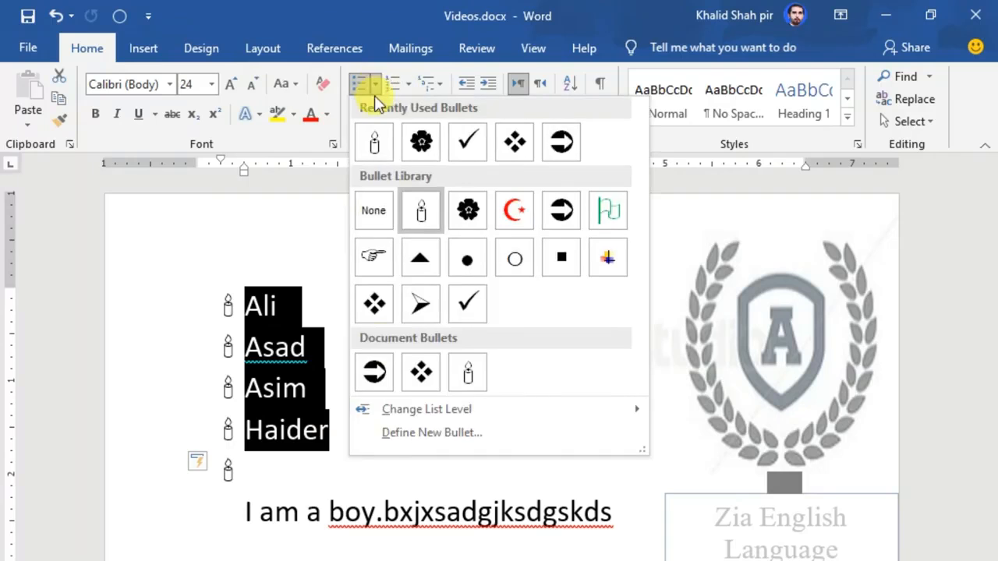
pyautogui.click(401, 434)
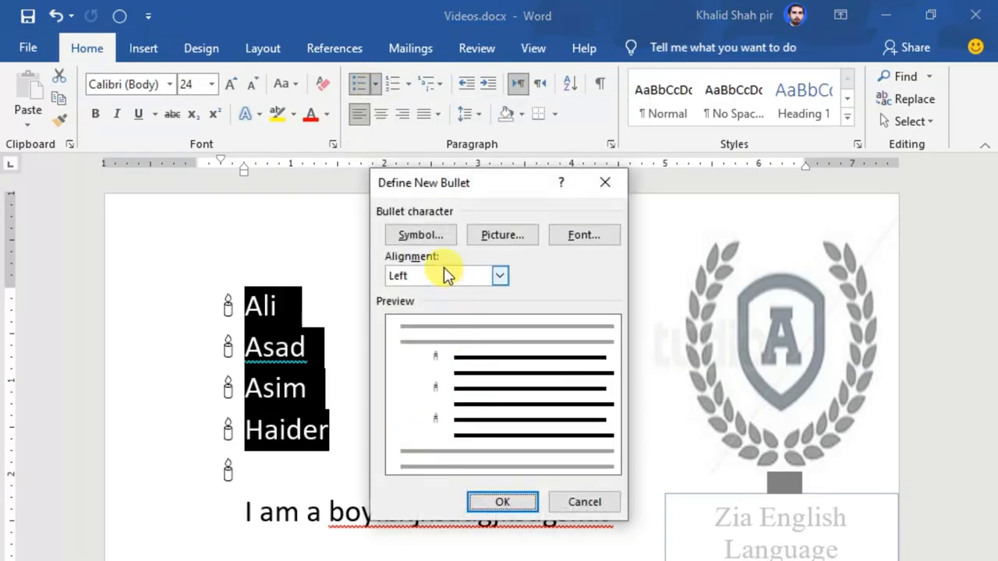
pyautogui.click(421, 234)
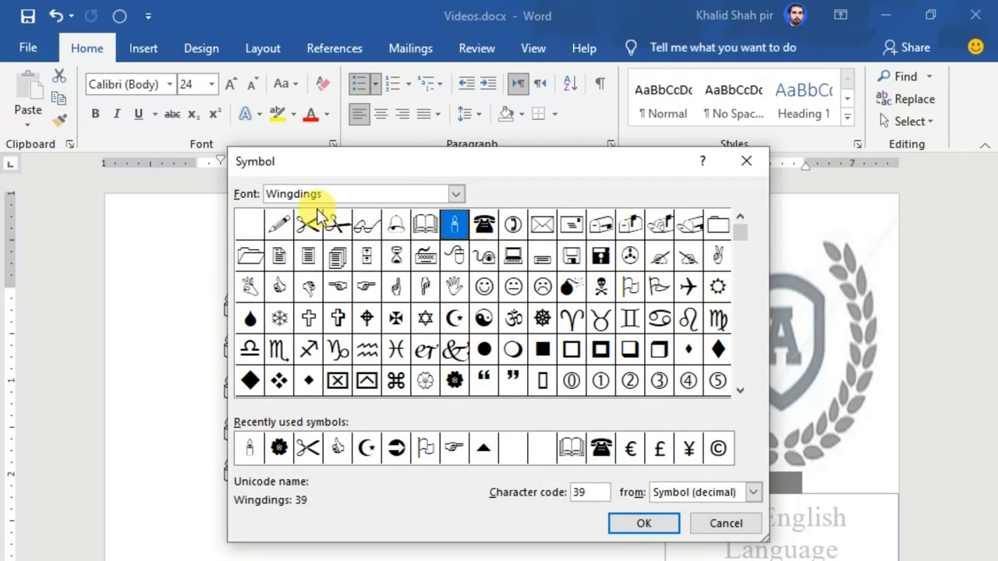
# Step: Switch the symbol font to Wingdings 2, then Wingdings 3, and browse its arrows
pyautogui.click(456, 194)
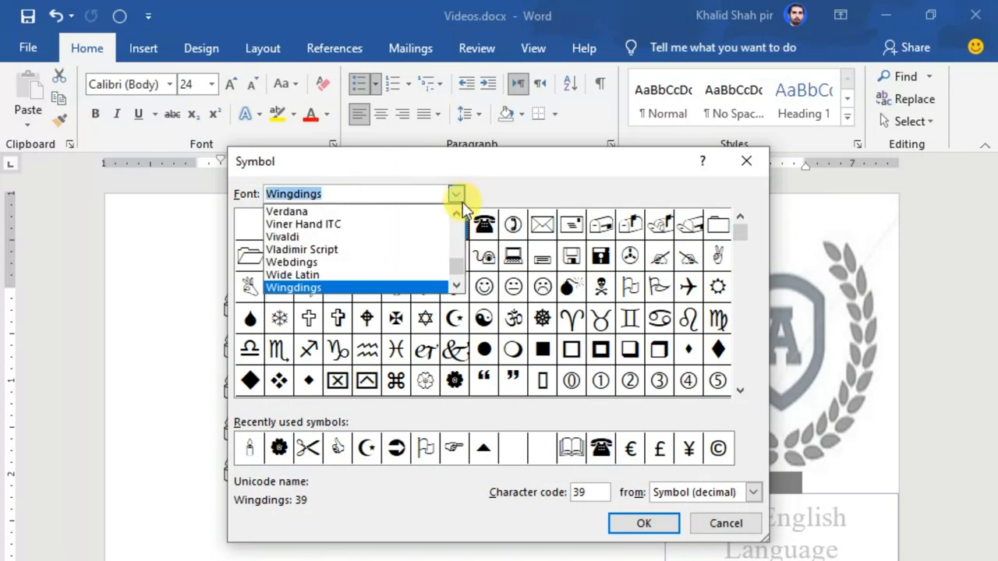
pyautogui.click(457, 288)
pyautogui.click(457, 288)
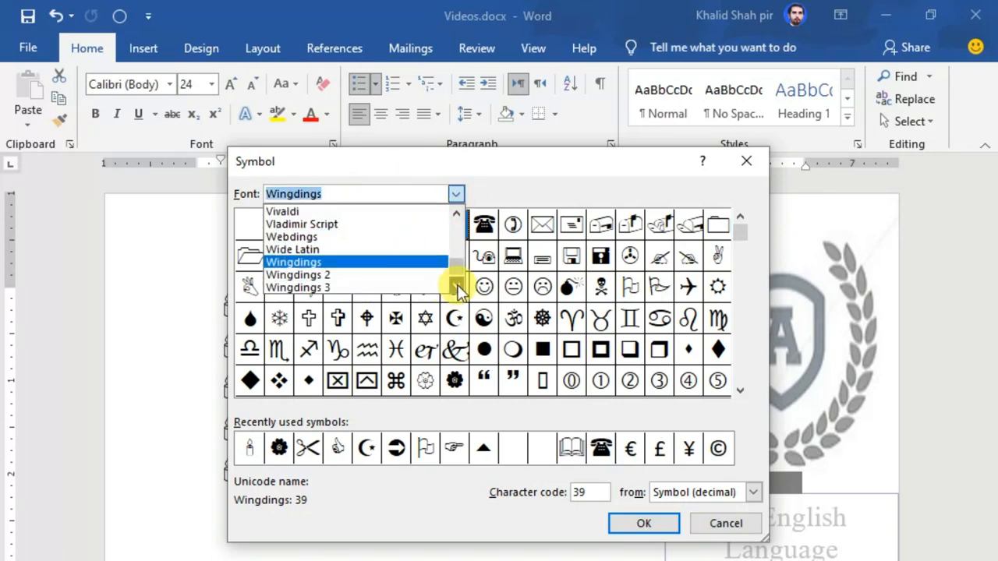
pyautogui.click(346, 276)
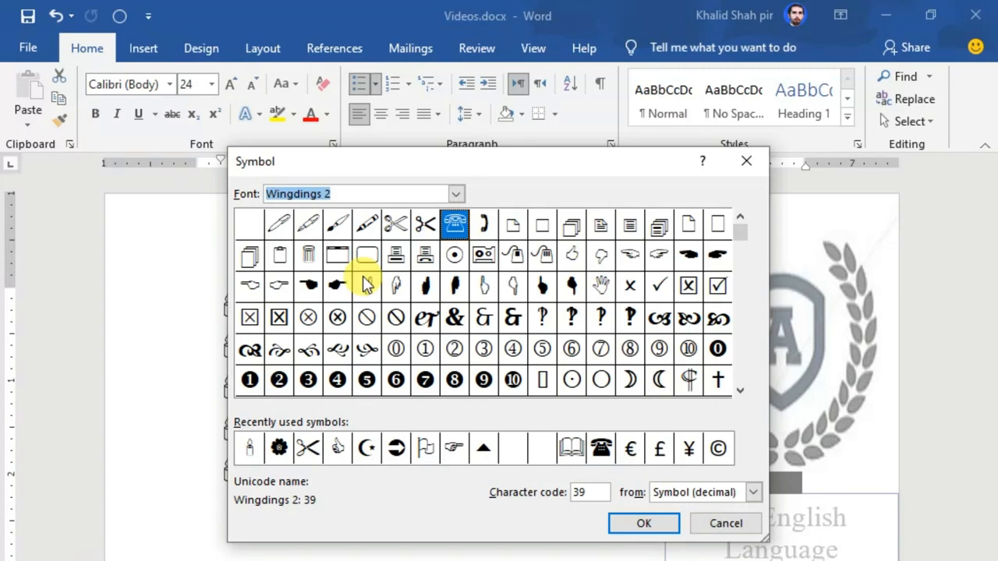
pyautogui.click(456, 194)
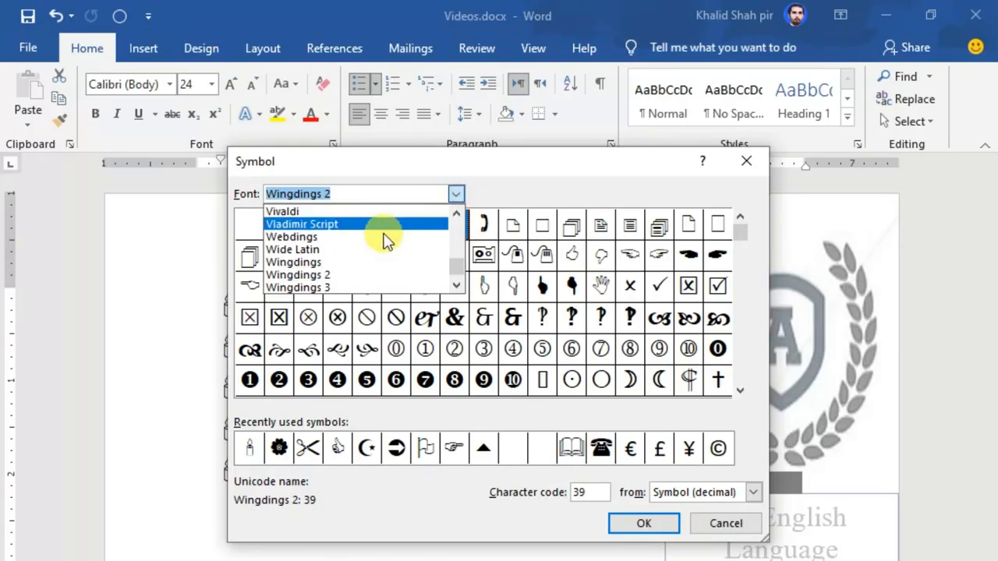
pyautogui.click(320, 290)
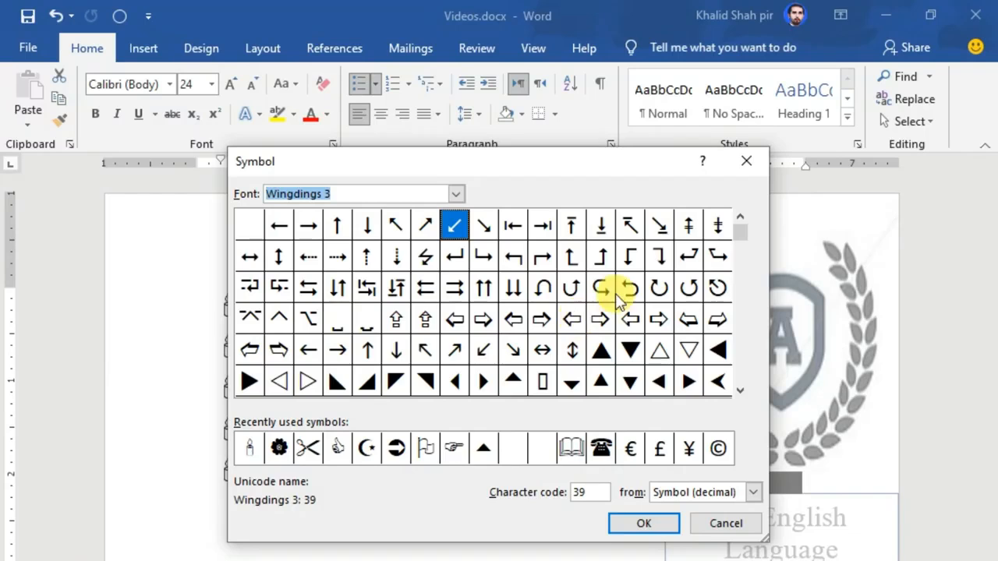
pyautogui.moveTo(743, 232); pyautogui.dragTo(758, 303)
pyautogui.scroll(-5, 737, 296)
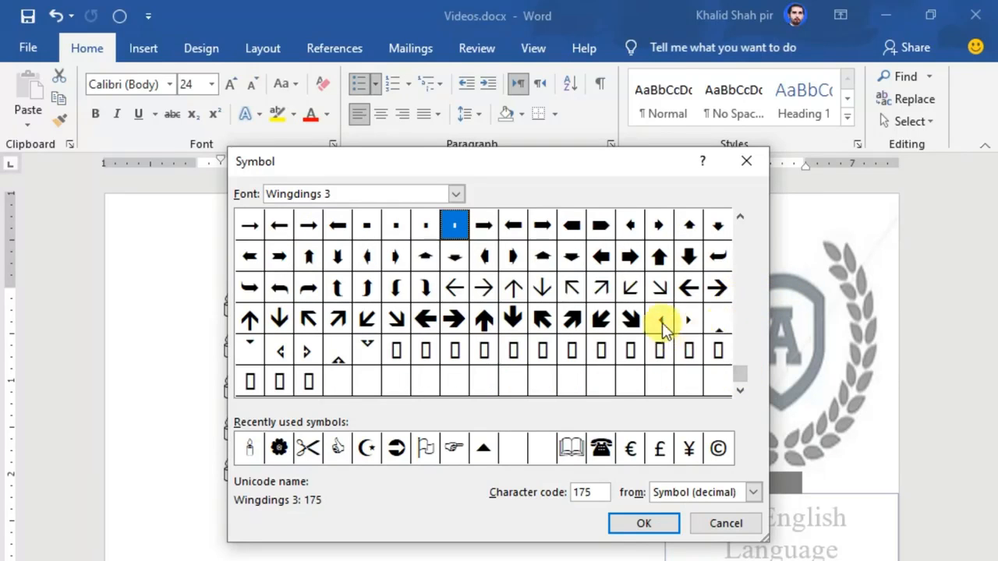